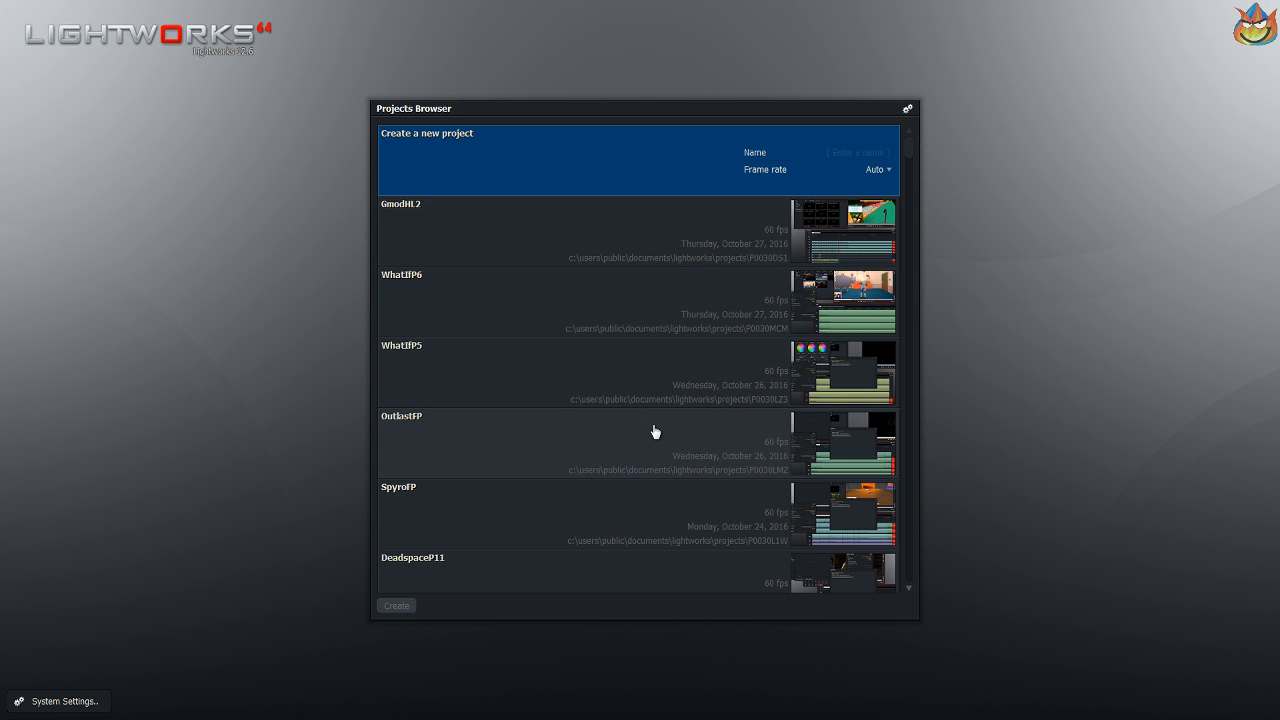
Create a new project named "tut" with the frame rate kept on Auto.
{"action": "scroll", "coordinate": [655, 432], "scroll_direction": "down", "scroll_amount": 15}
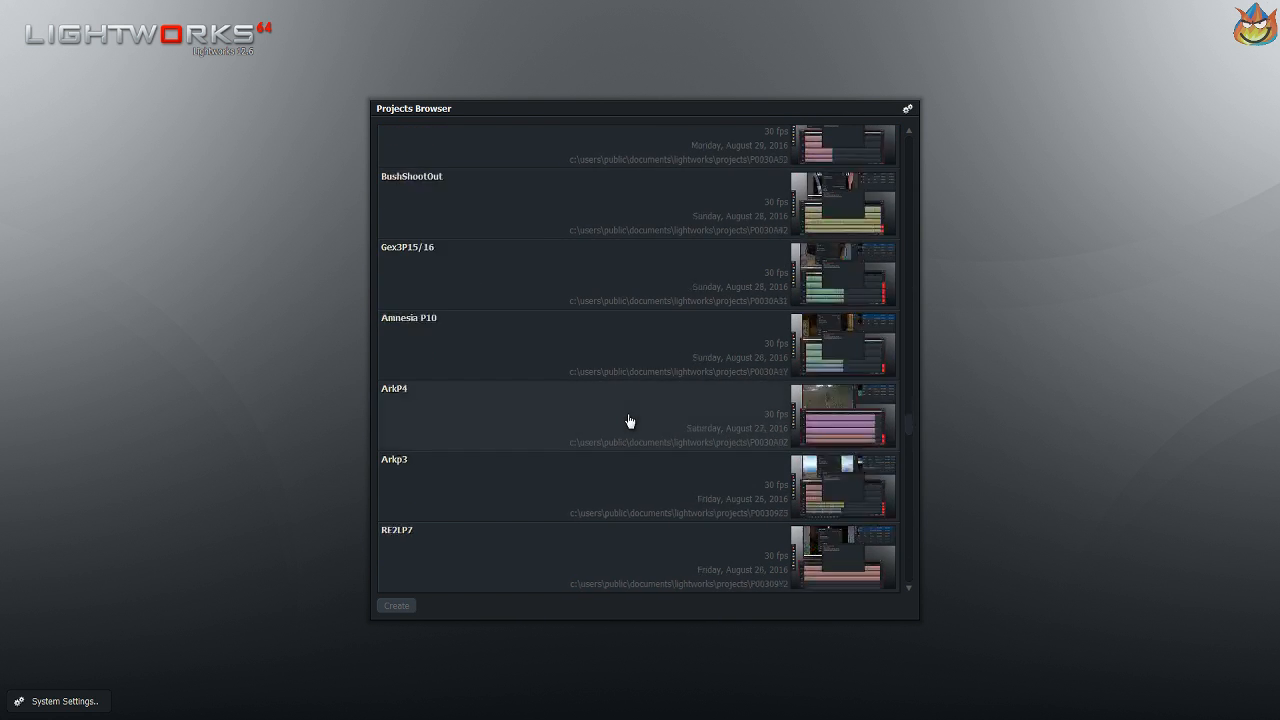
{"action": "scroll", "coordinate": [625, 420], "scroll_direction": "up", "scroll_amount": 15}
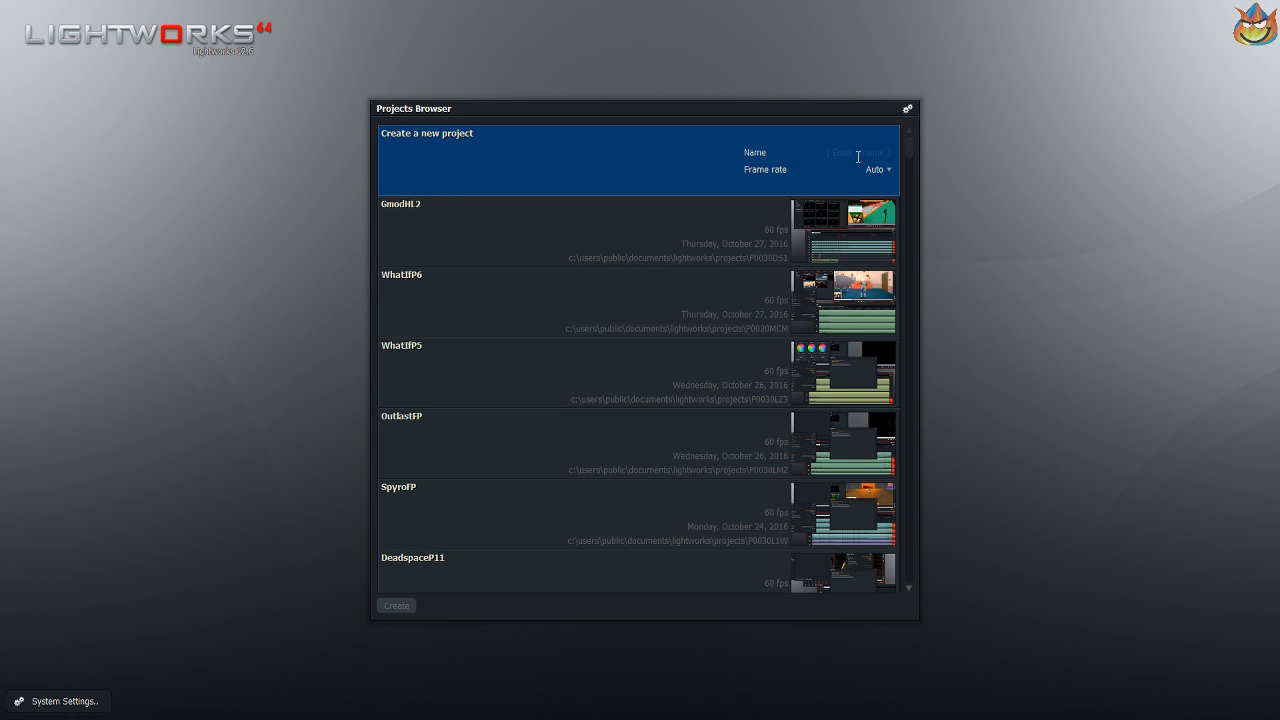
{"action": "left_click", "coordinate": [889, 170]}
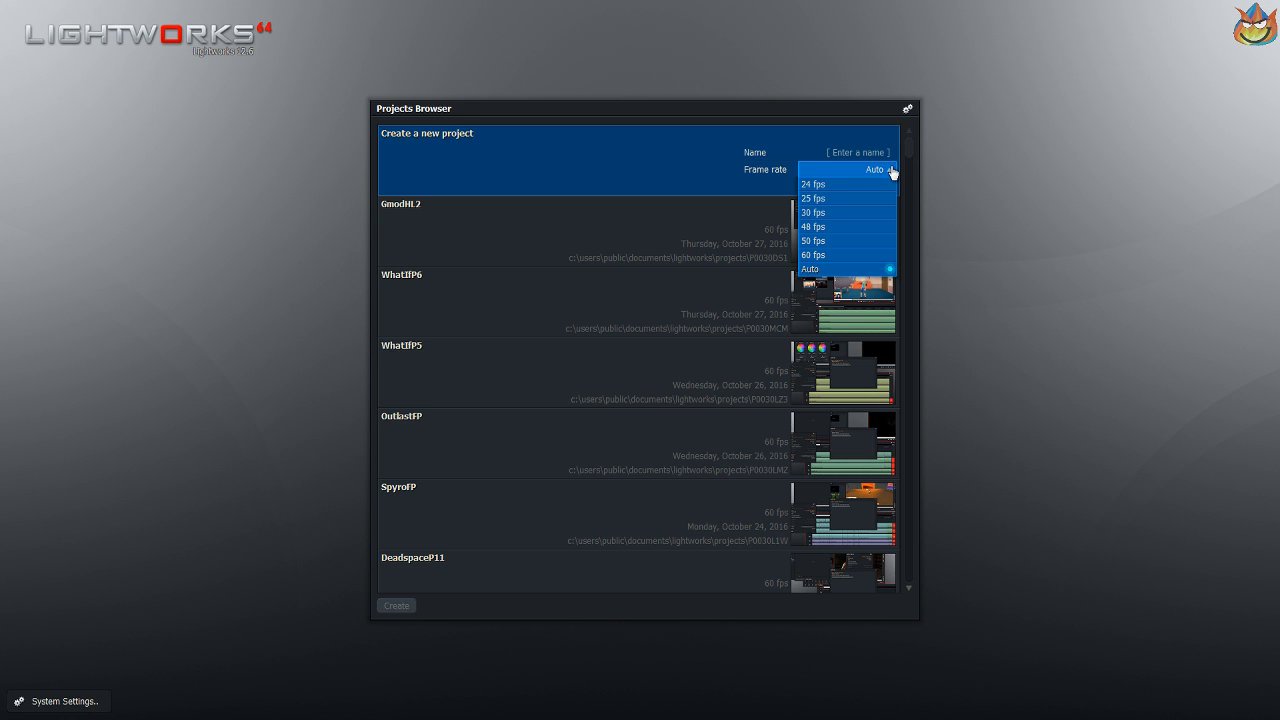
{"action": "left_click", "coordinate": [891, 171]}
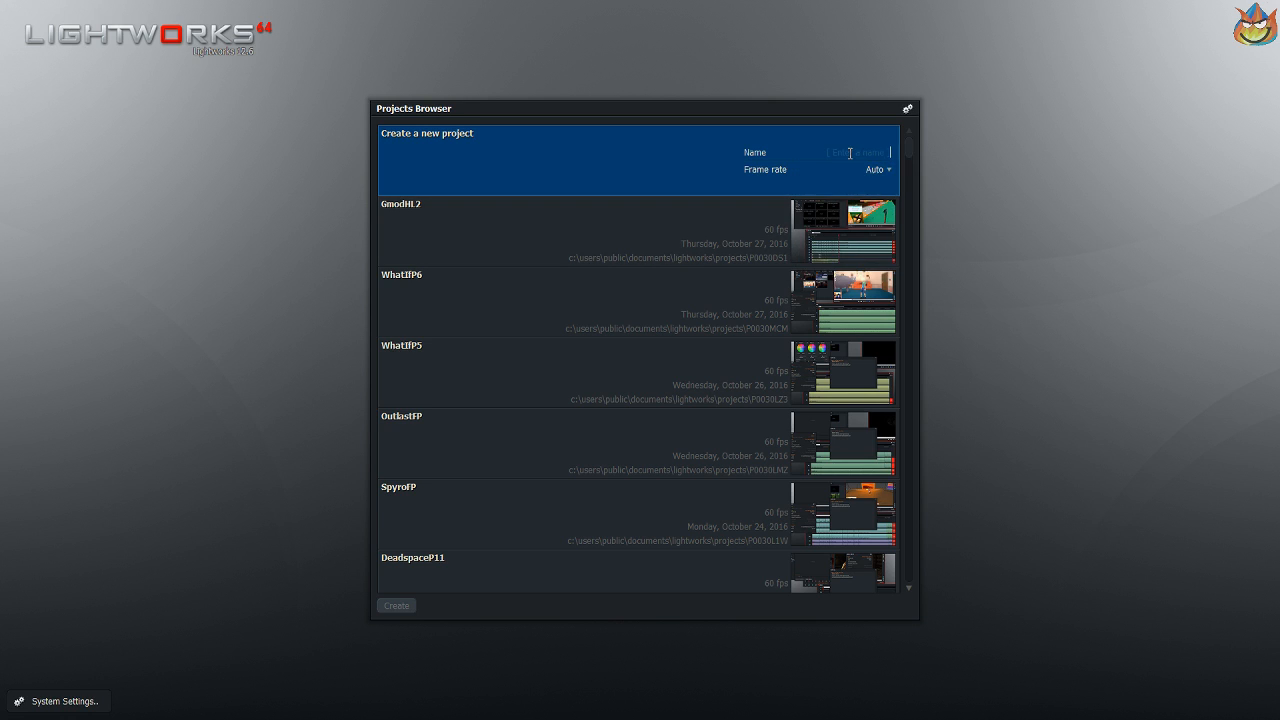
{"action": "type", "text": "tut"}
{"action": "key", "text": "Return"}
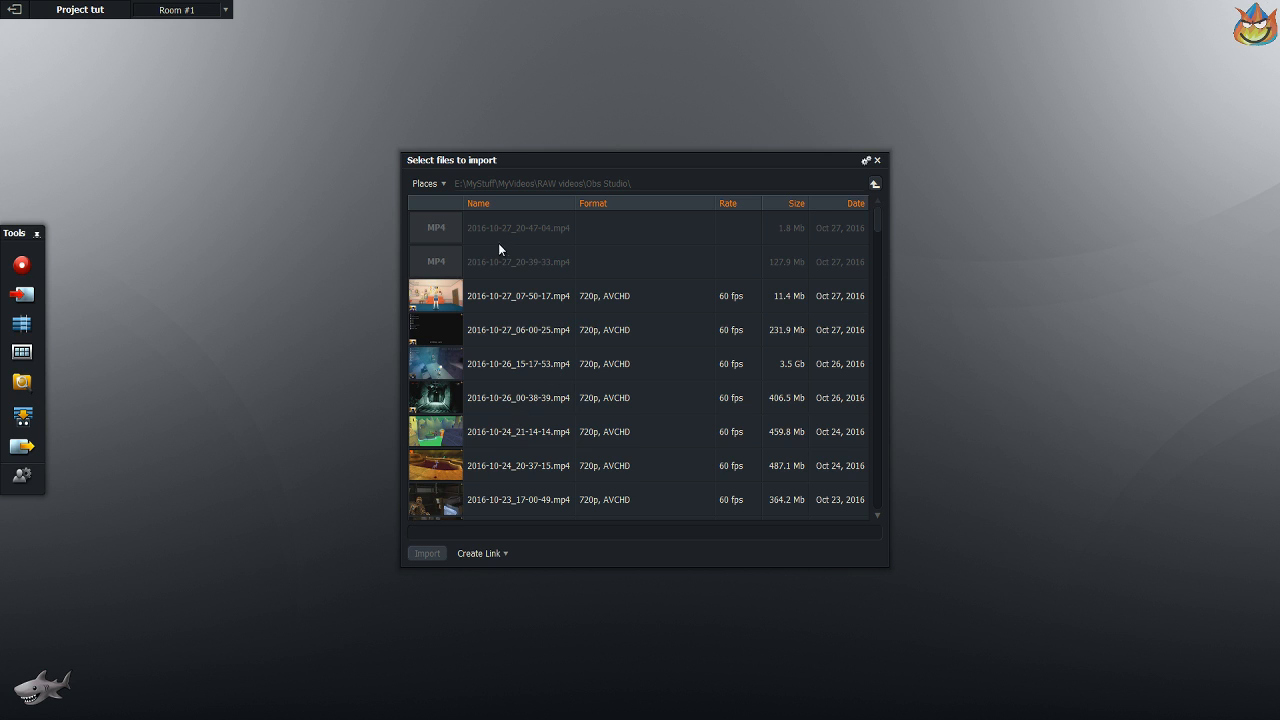
Import the video files 2016-10-24_20-37-15.mp4 and 2016-10-23_16-59-05.mp4 together into the project.
{"action": "scroll", "coordinate": [580, 471], "scroll_direction": "down", "scroll_amount": 1}
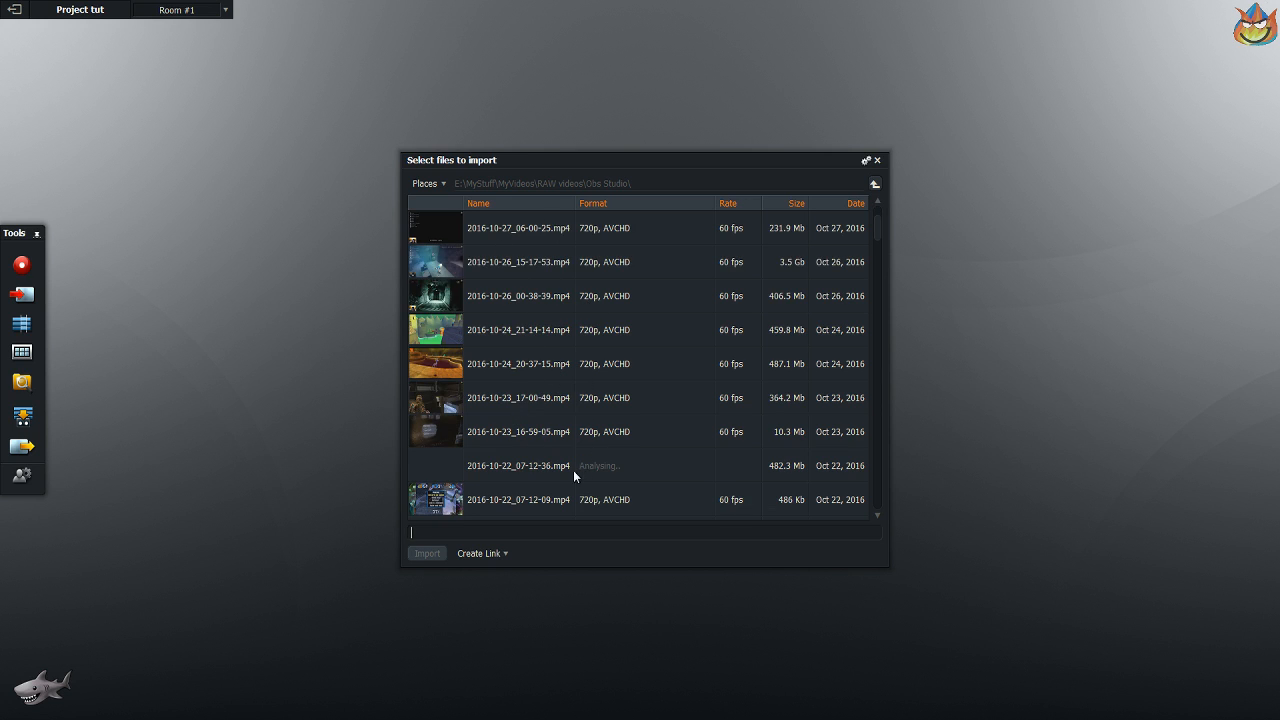
{"action": "left_click", "coordinate": [531, 431]}
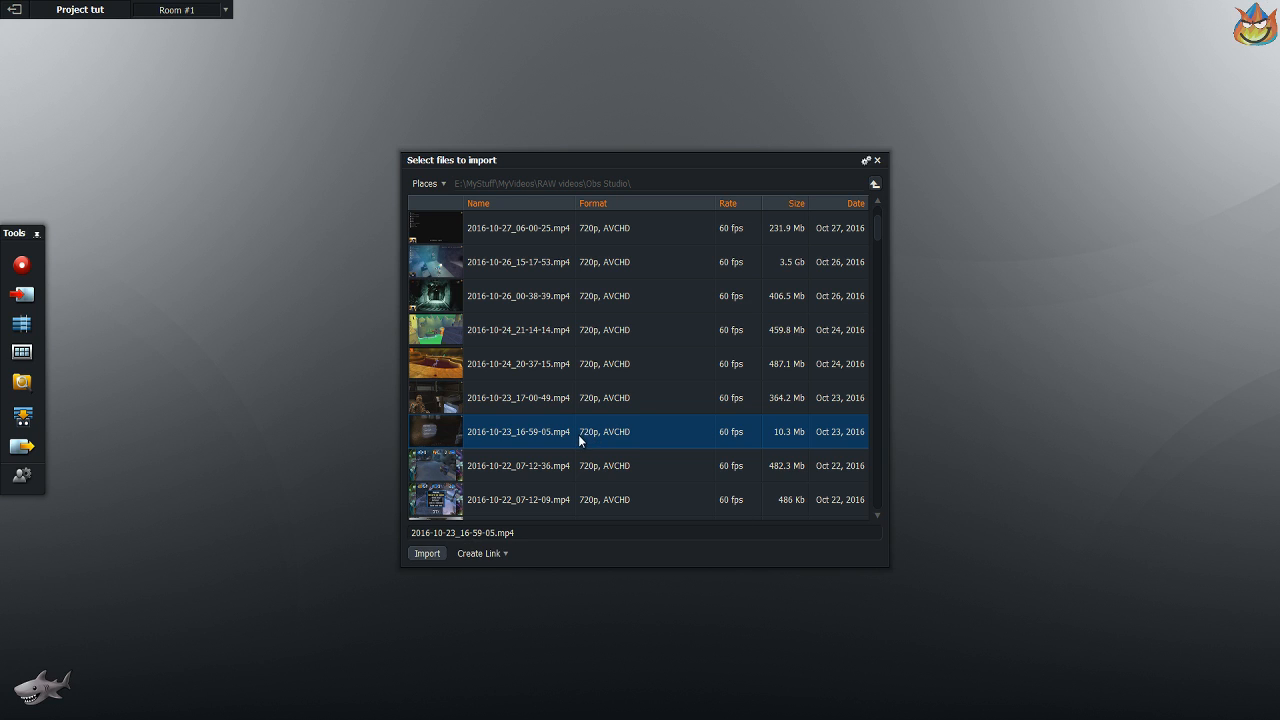
{"action": "left_click", "coordinate": [531, 376], "text": "shift"}
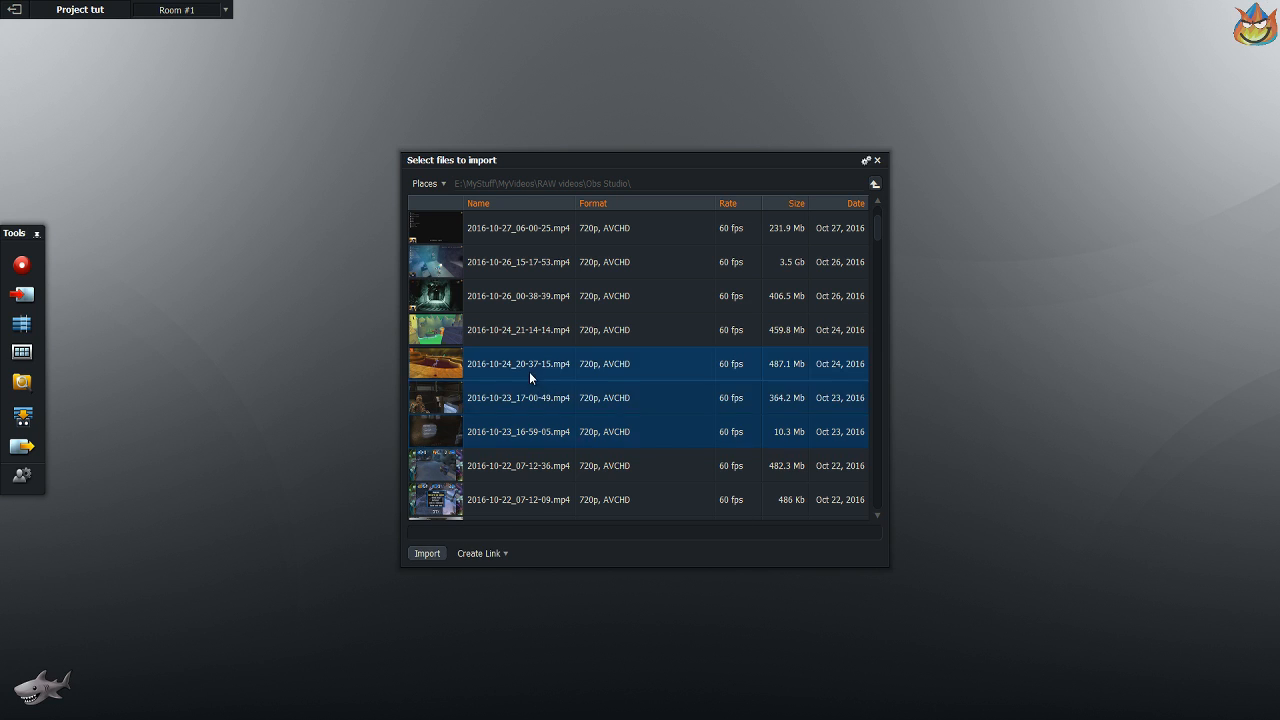
{"action": "left_click", "coordinate": [535, 430]}
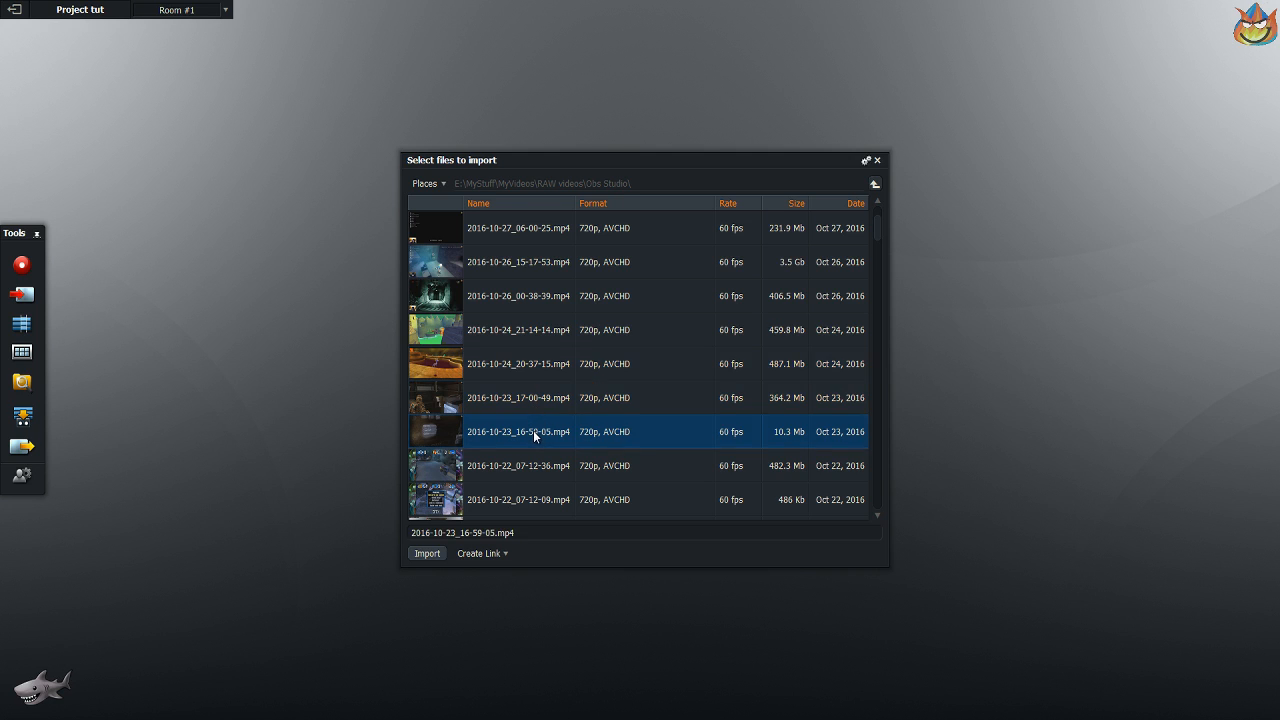
{"action": "left_click", "coordinate": [531, 372], "text": "ctrl"}
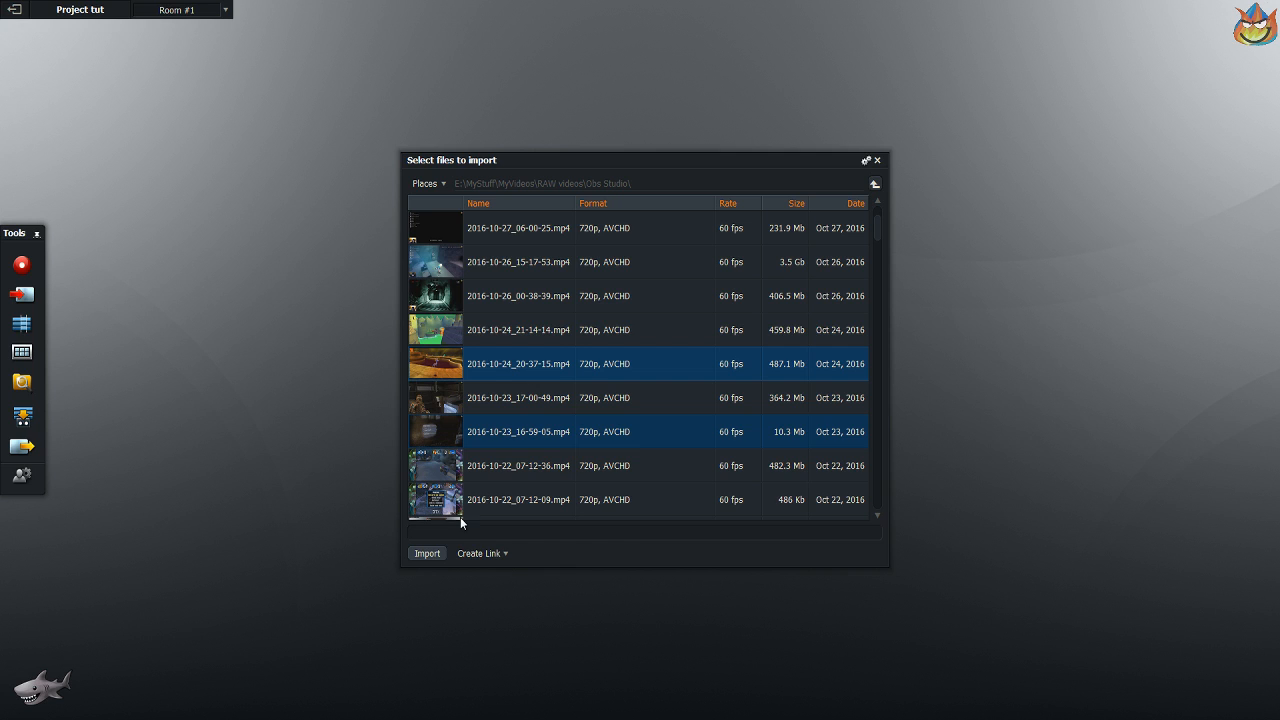
{"action": "left_click", "coordinate": [427, 553]}
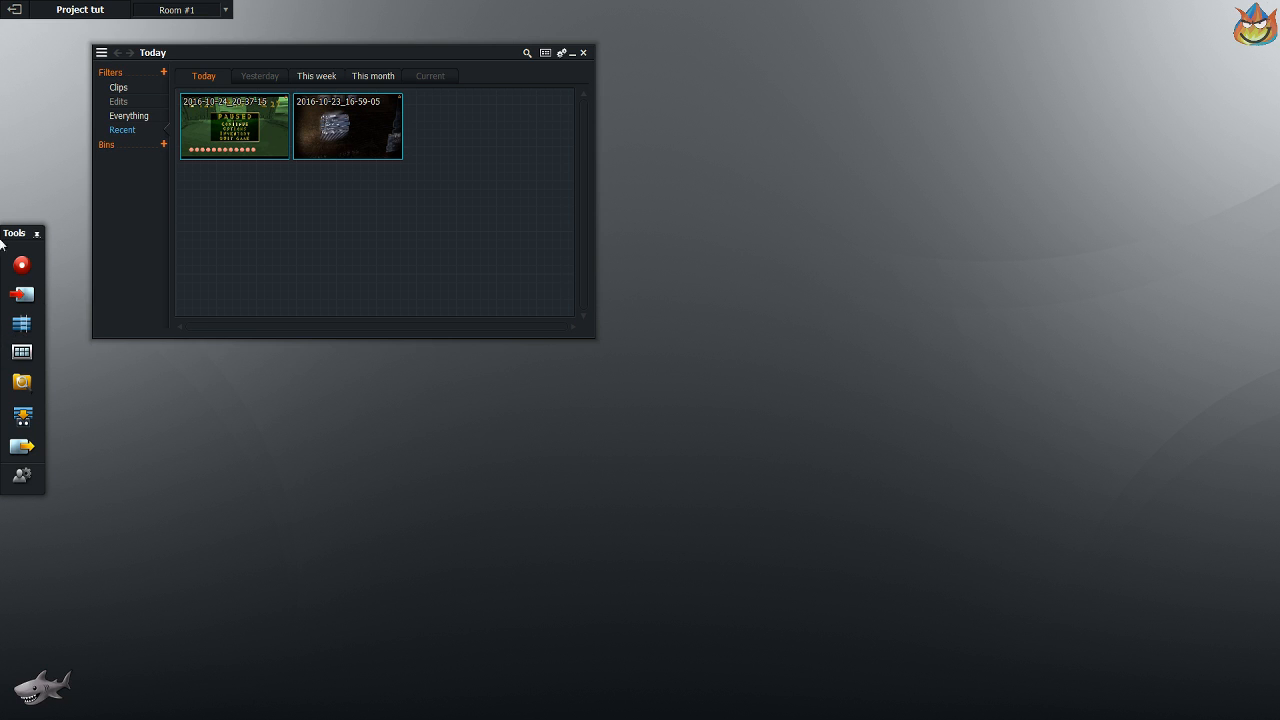
Create a new edit with an empty viewer and timeline.
{"action": "left_click", "coordinate": [21, 324]}
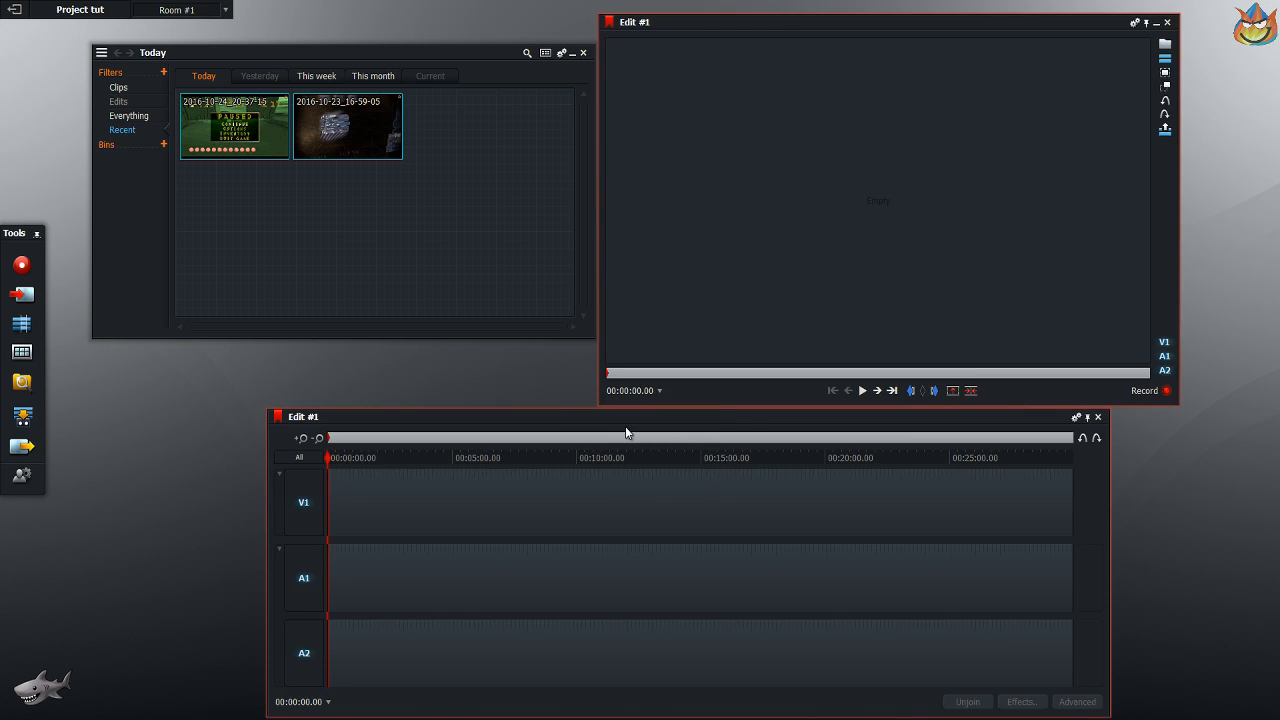
Place the whole 2016-10-24_20-37-15 clip at the start of the empty timeline and undo the placement.
{"action": "left_click", "coordinate": [288, 168]}
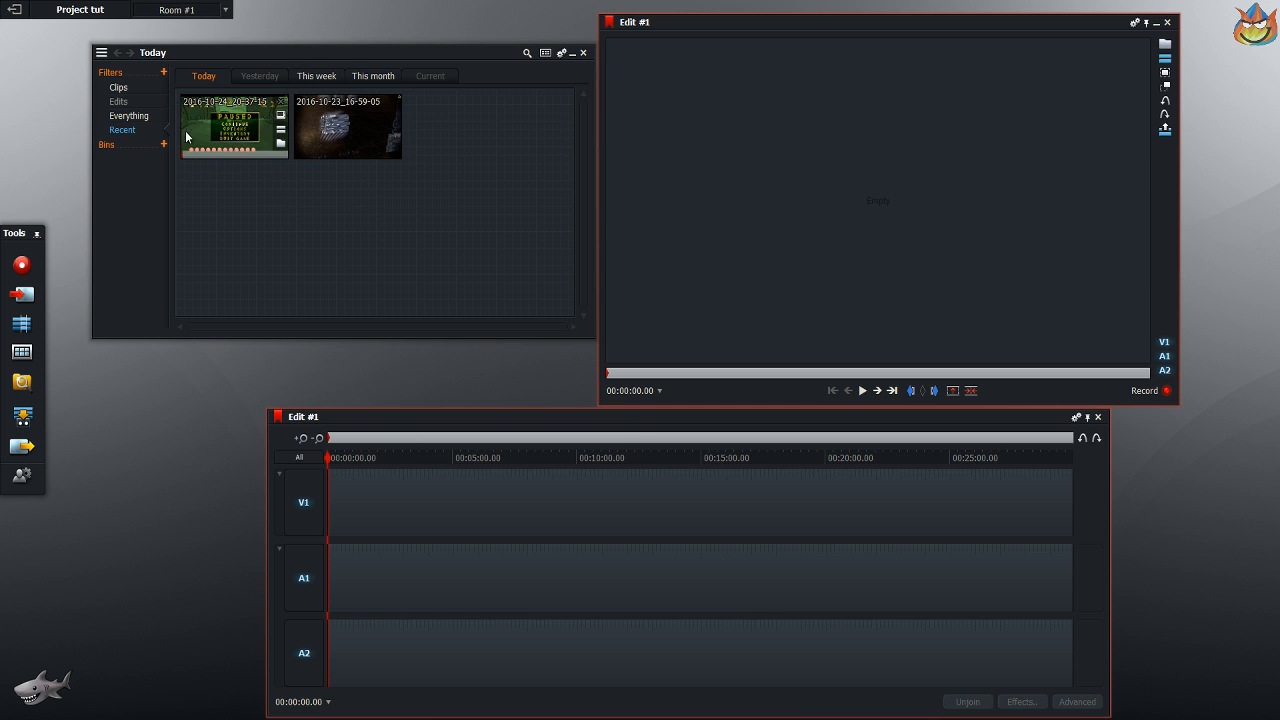
{"action": "left_click_drag", "start_coordinate": [234, 139], "coordinate": [344, 494]}
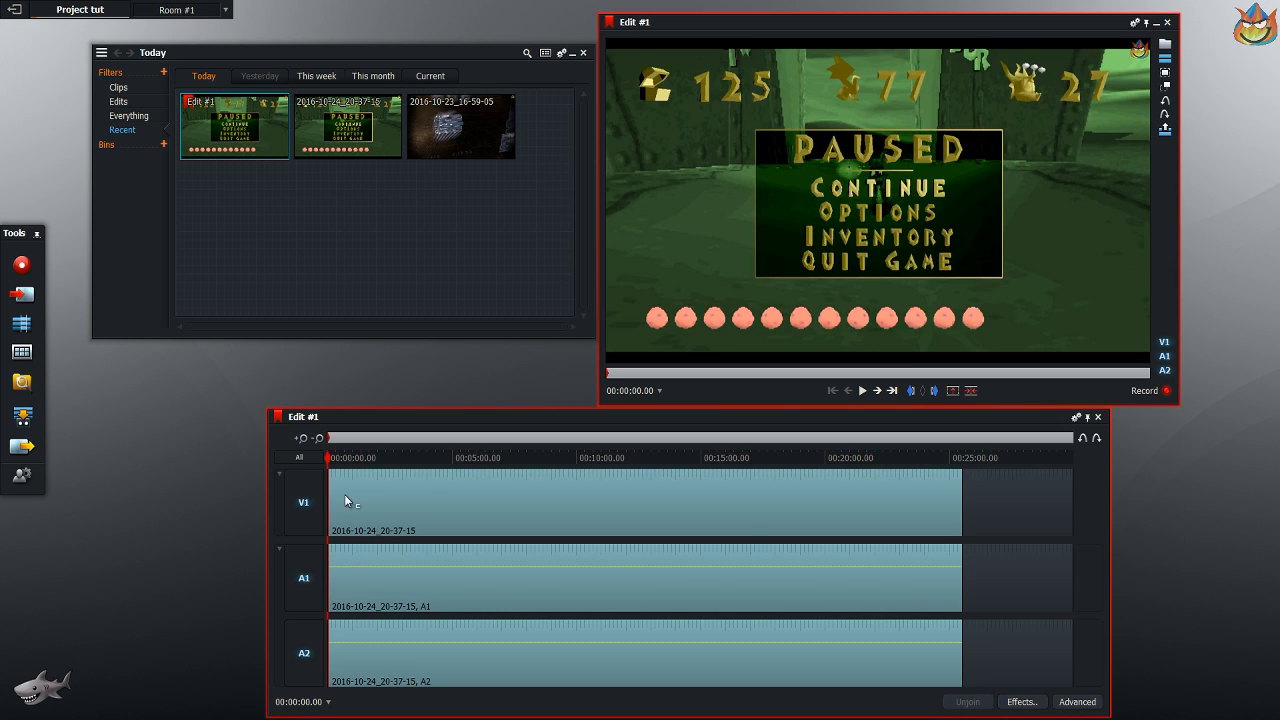
{"action": "key", "text": "ctrl+z"}
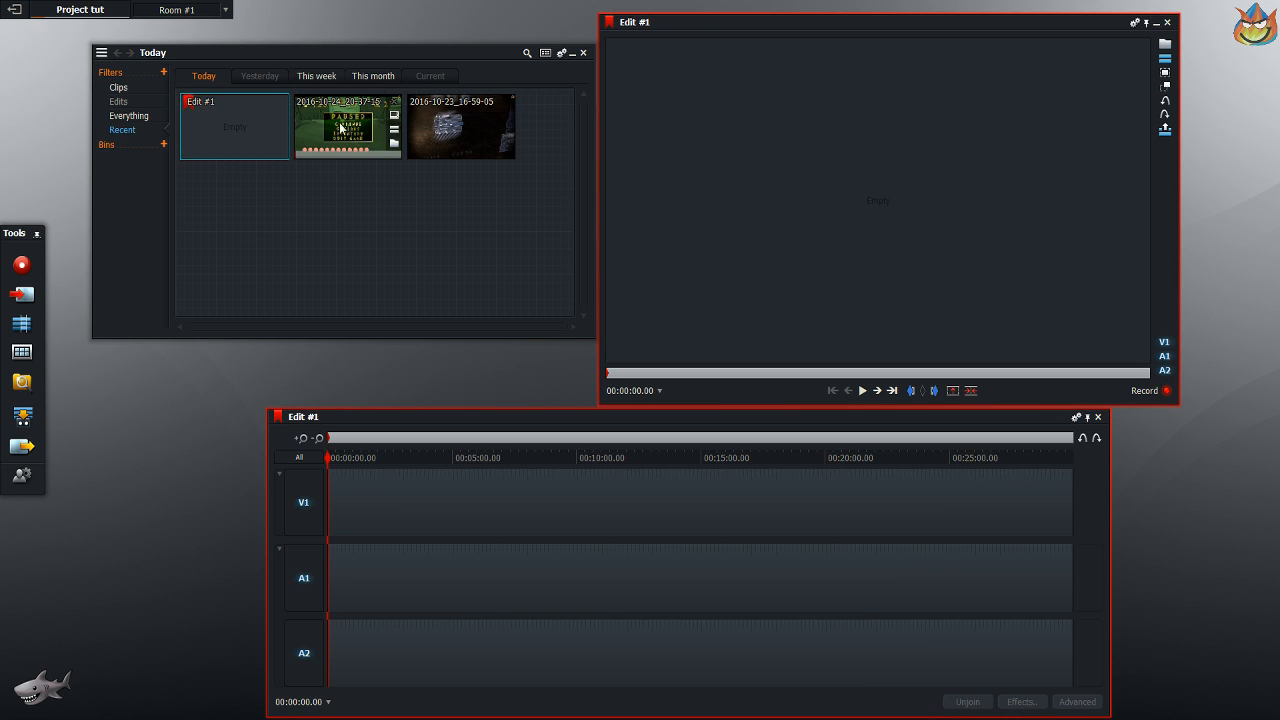
Open clip 2016-10-24_20-37-15 in a viewer, mark the section from 00:02:52.43 to 00:05:11.39 and insert it into the edit.
{"action": "double_click", "coordinate": [354, 130]}
{"action": "left_click_drag", "start_coordinate": [680, 16], "coordinate": [297, 22]}
{"action": "left_click", "coordinate": [267, 373]}
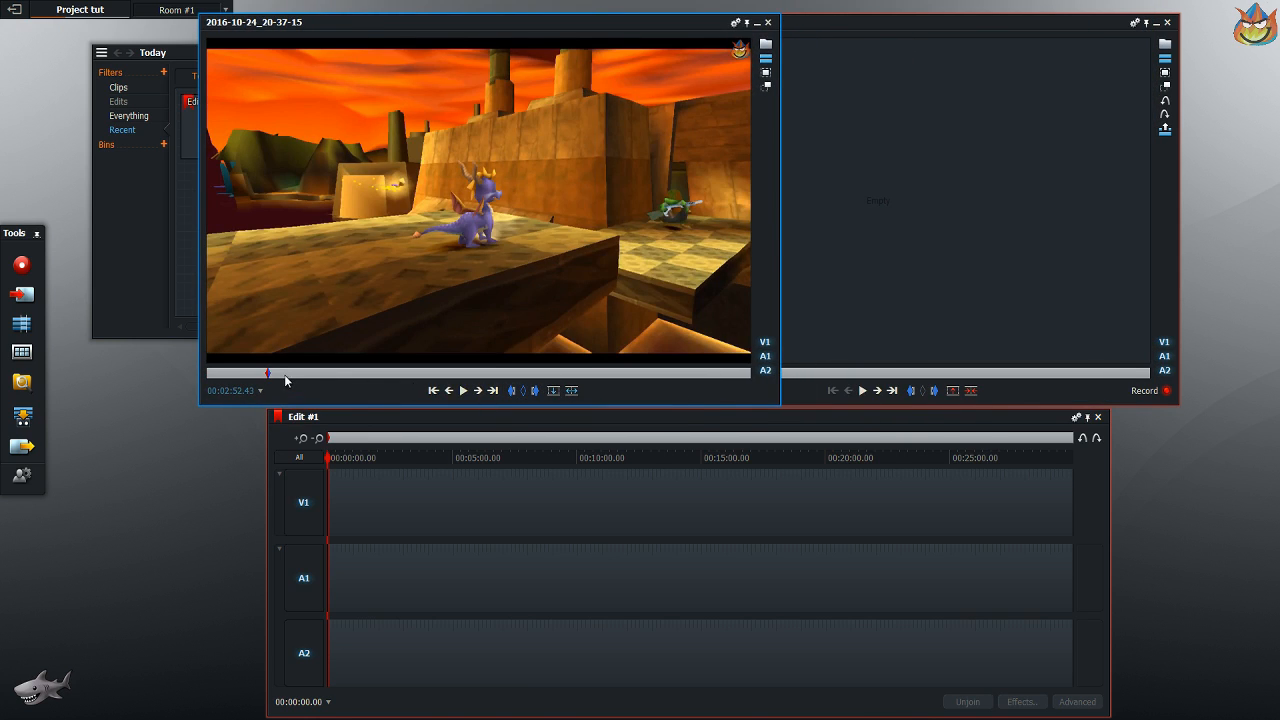
{"action": "left_click", "coordinate": [511, 400]}
{"action": "left_click", "coordinate": [317, 373]}
{"action": "left_click", "coordinate": [534, 391]}
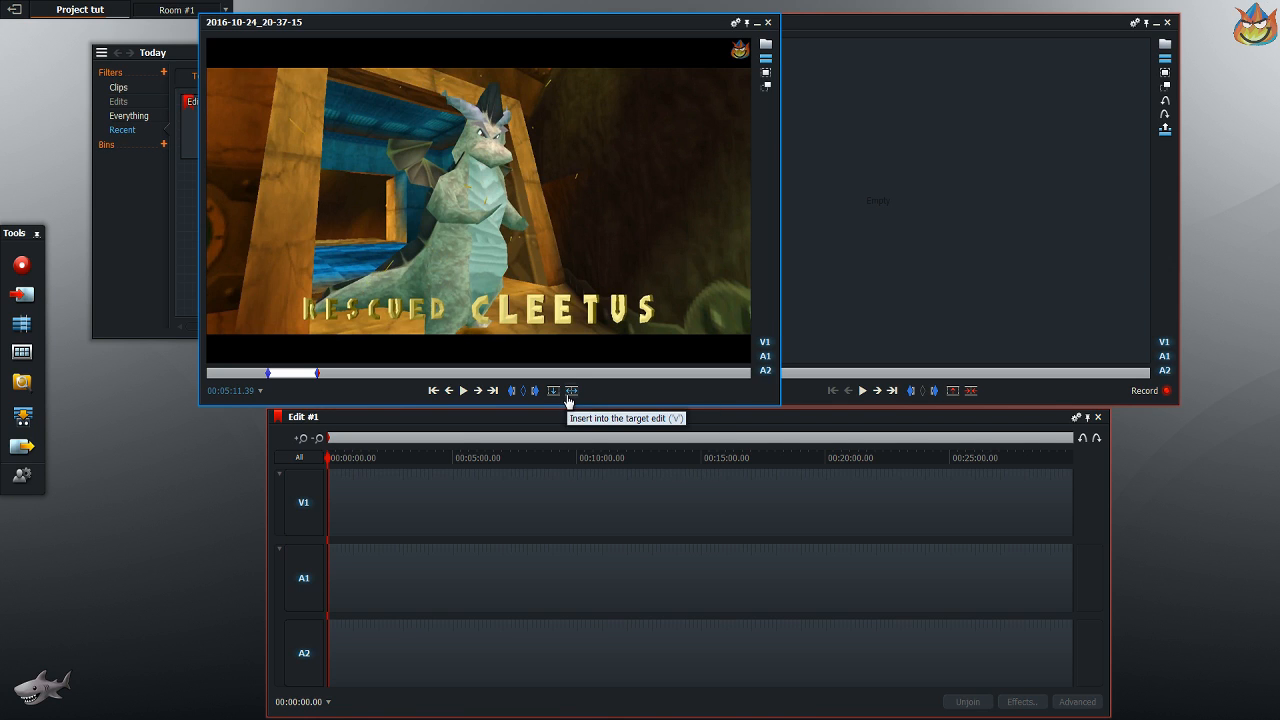
{"action": "left_click", "coordinate": [570, 391]}
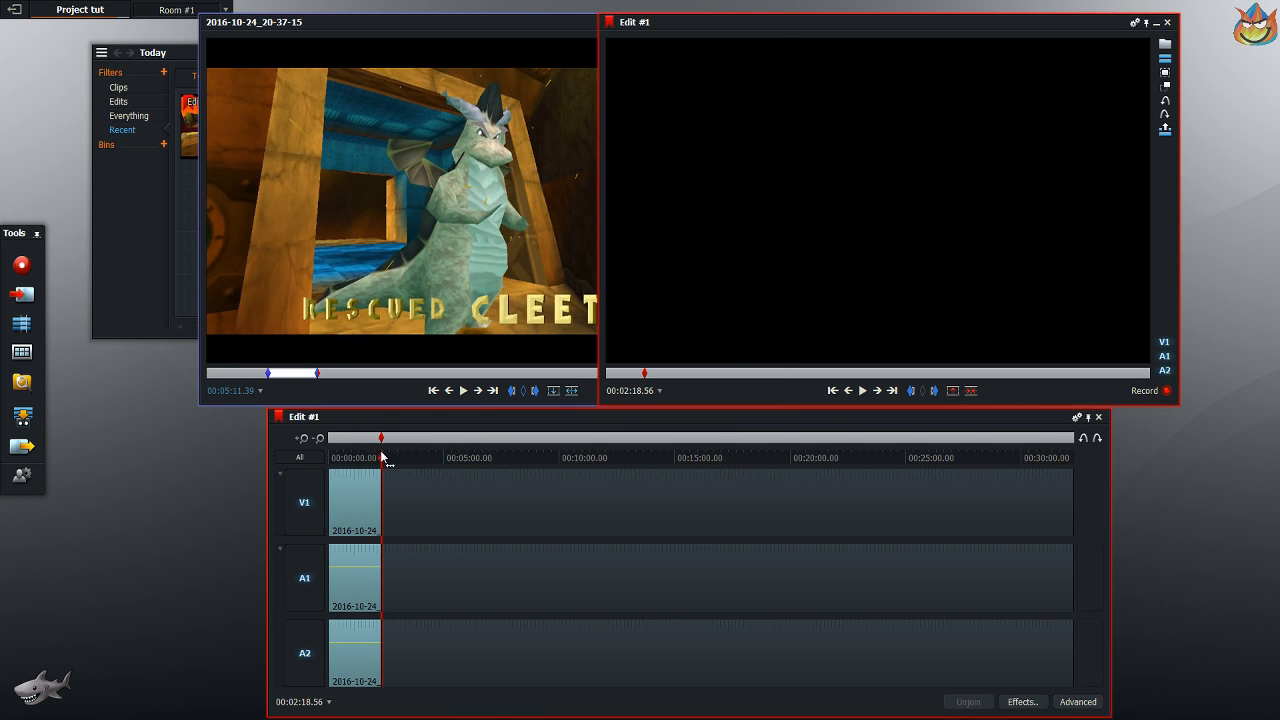
Play the inserted section from its start and from 00:01:50.54, and undo its insertion into the edit.
{"action": "left_click_drag", "start_coordinate": [382, 458], "coordinate": [300, 458]}
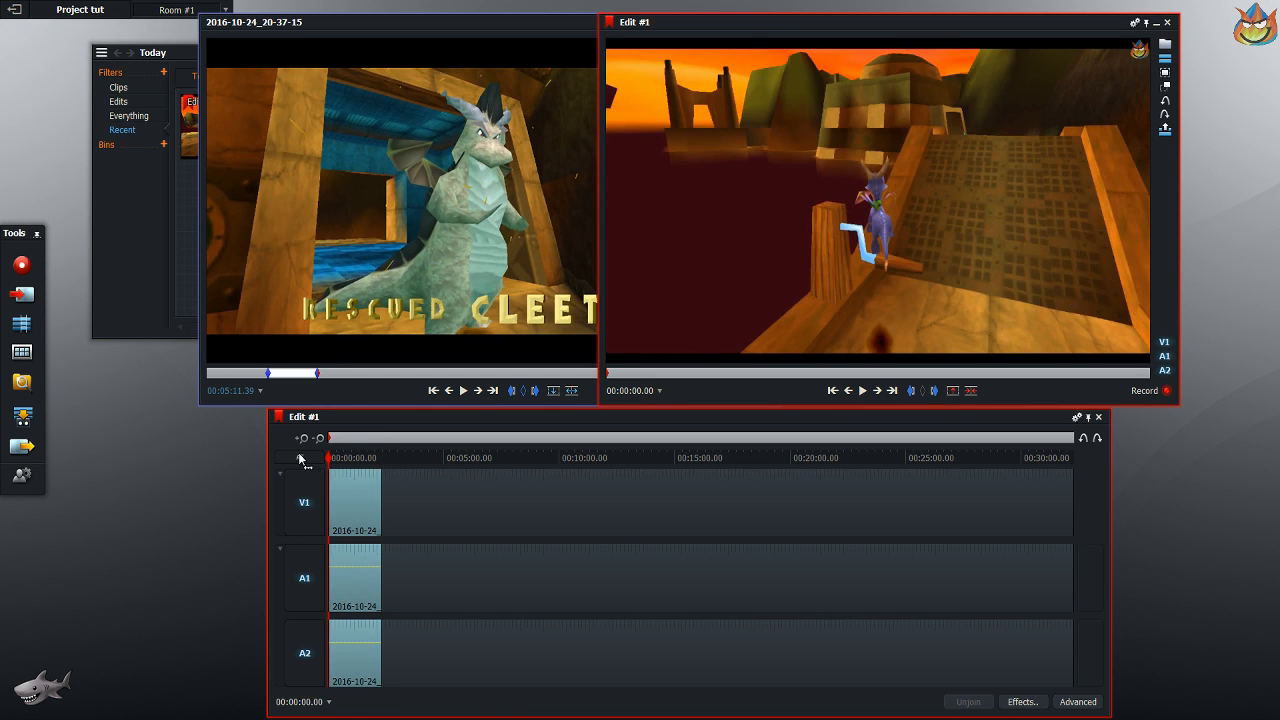
{"action": "key", "text": "space"}
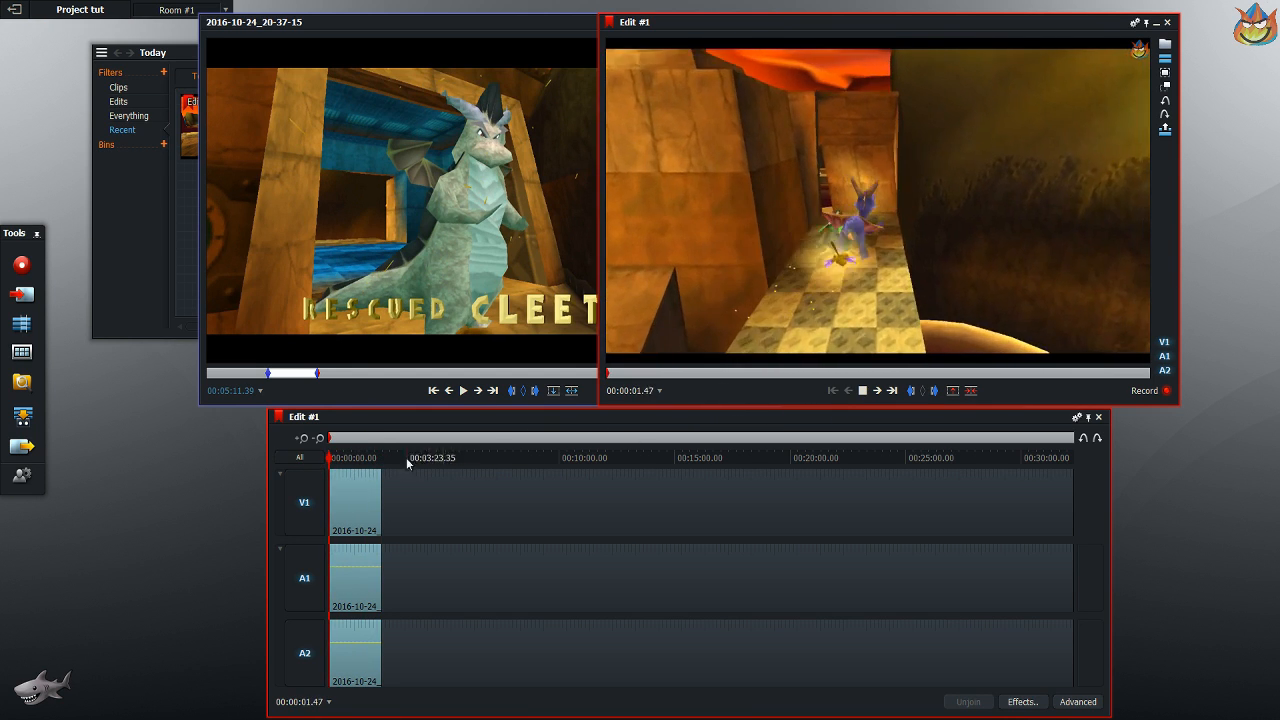
{"action": "left_click", "coordinate": [370, 458]}
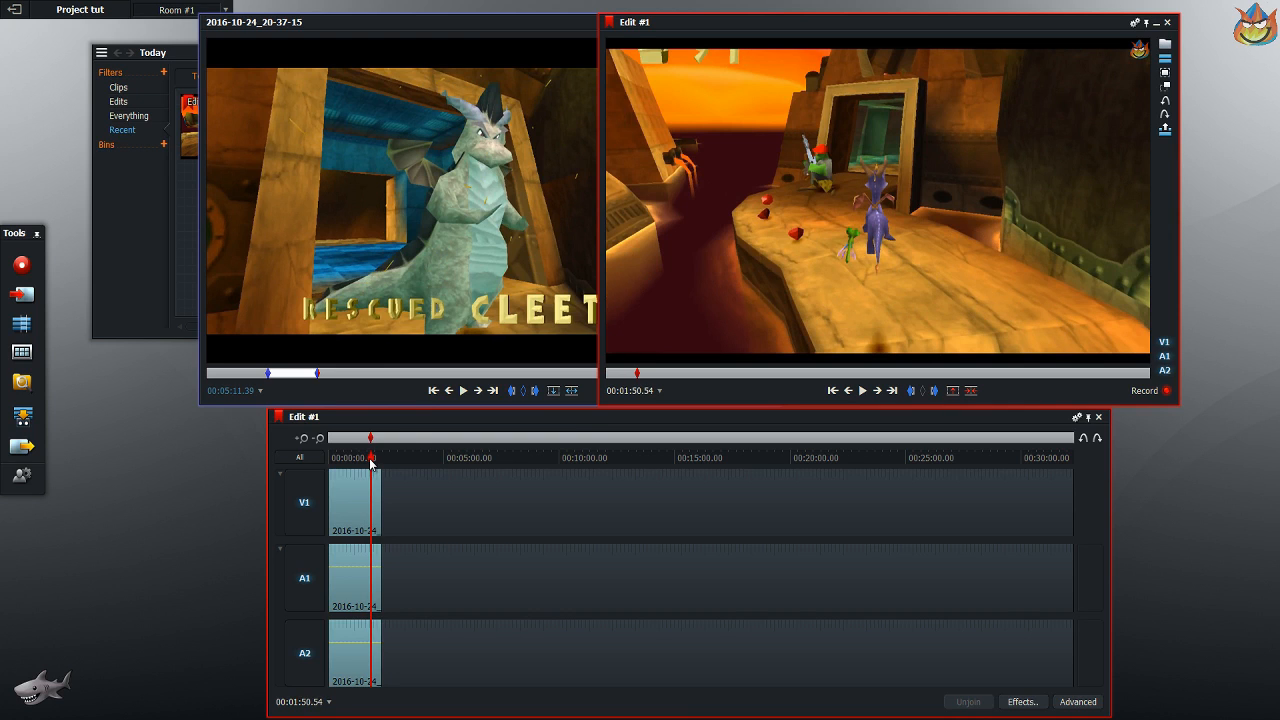
{"action": "key", "text": "space"}
{"action": "key", "text": "space"}
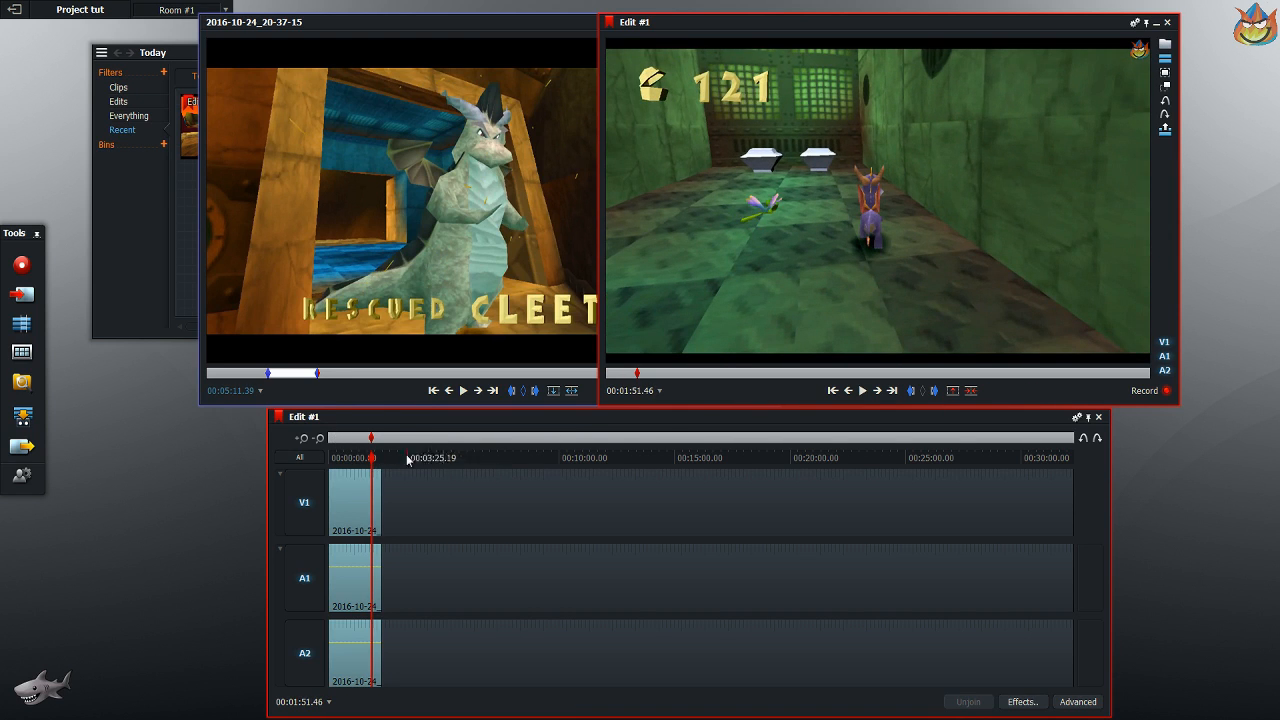
{"action": "key", "text": "ctrl+z"}
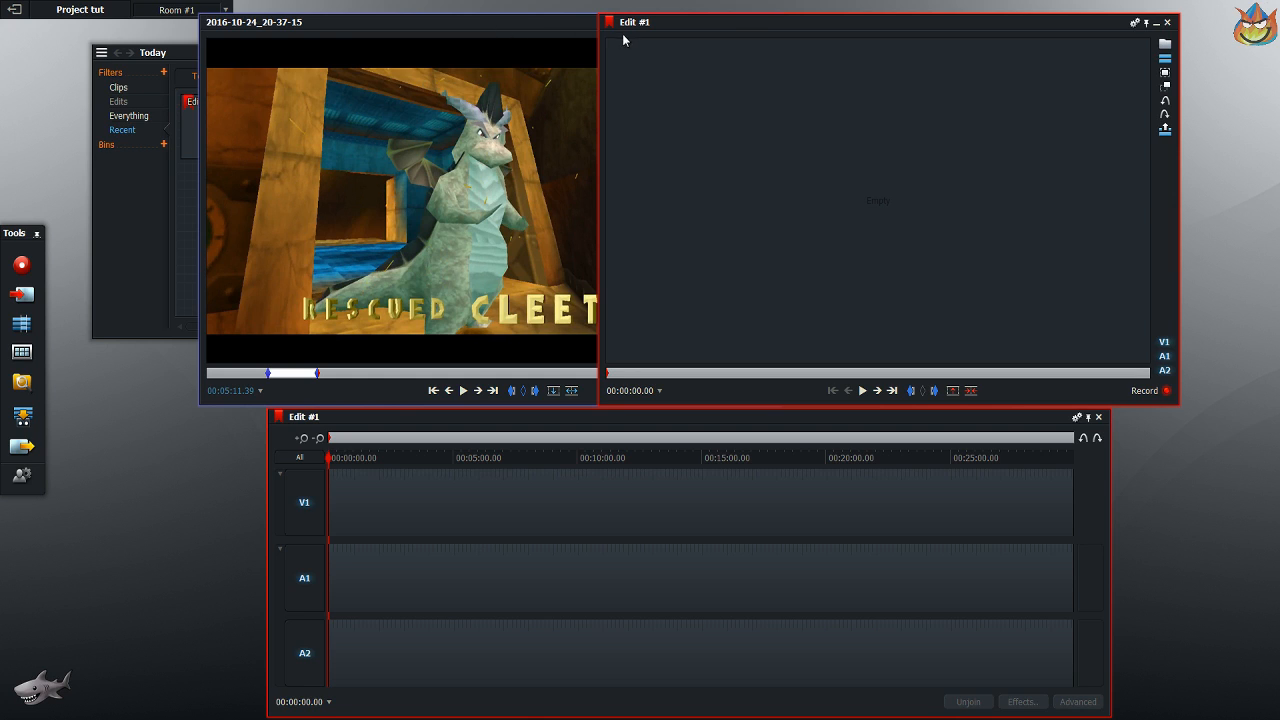
Clear the in and out marks from source clip 2016-10-24_20-37-15 and close its viewer.
{"action": "left_click", "coordinate": [772, 22]}
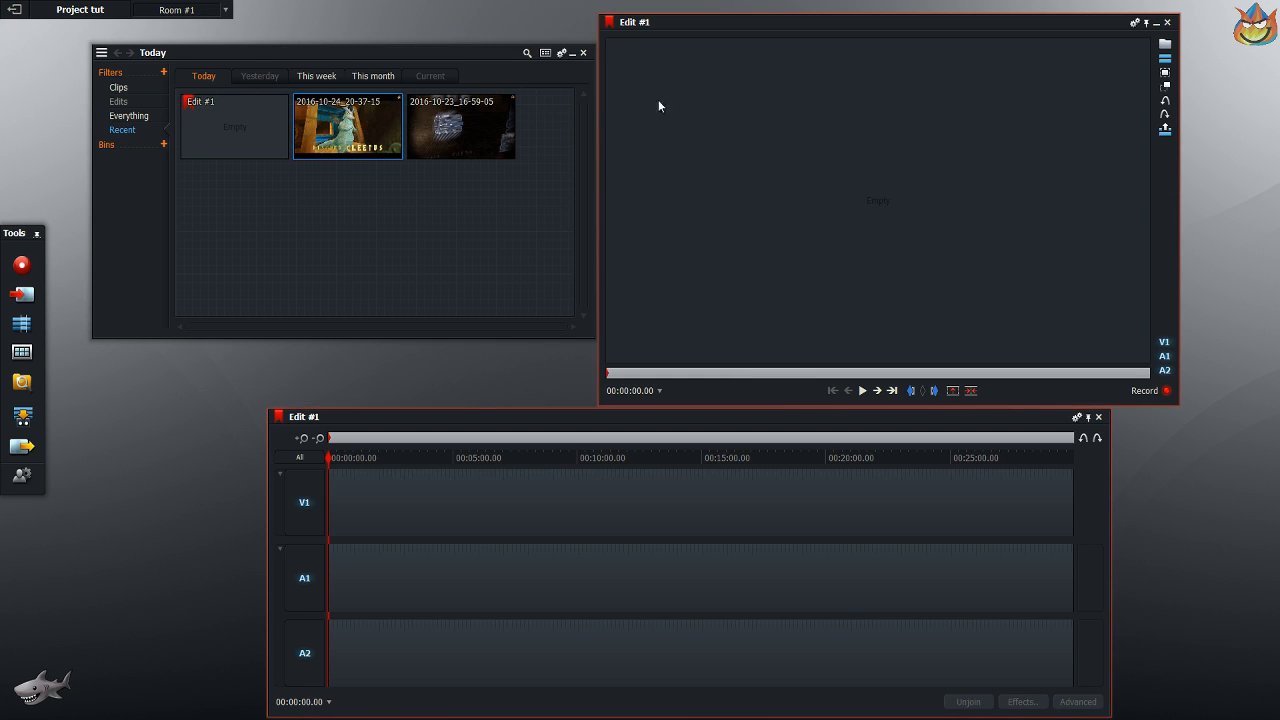
{"action": "left_click_drag", "start_coordinate": [360, 130], "coordinate": [343, 166]}
{"action": "double_click", "coordinate": [340, 147]}
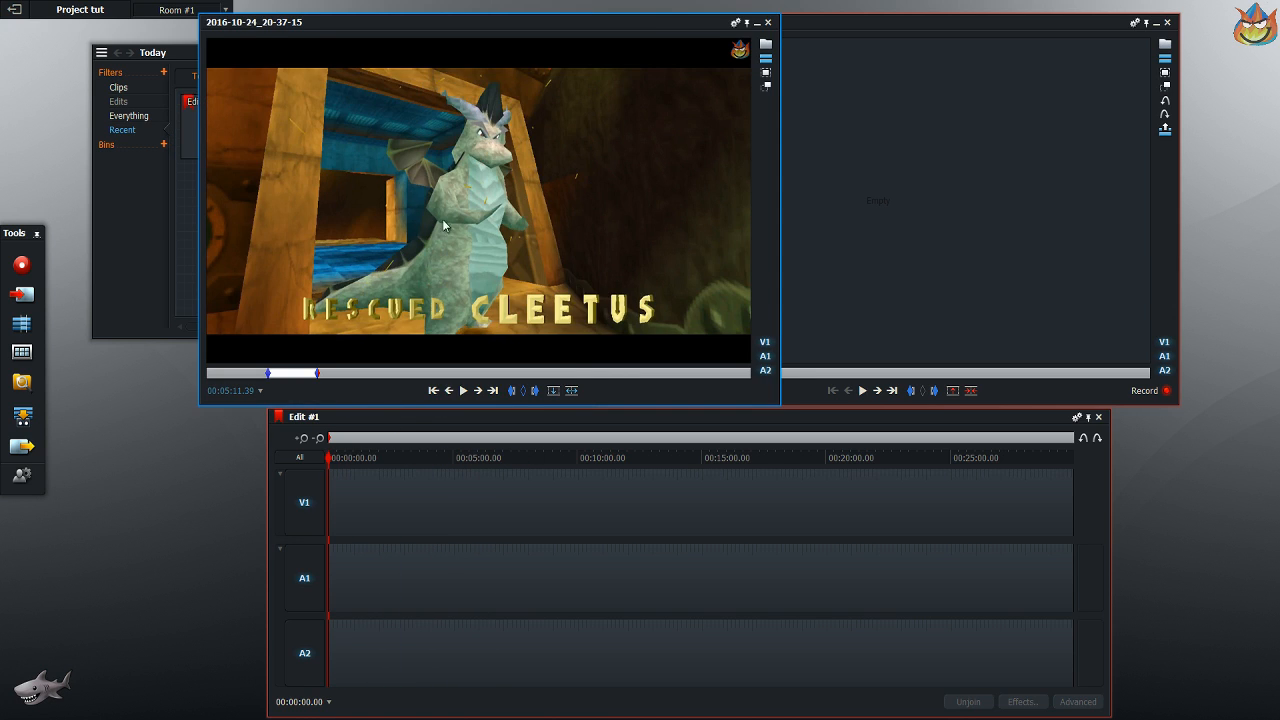
{"action": "left_click", "coordinate": [520, 394]}
{"action": "left_click", "coordinate": [767, 22]}
Place the unmarked clip at the timeline's start, scrub through it and undo the placement.
{"action": "mouse_move", "coordinate": [370, 110]}
{"action": "left_click_drag", "start_coordinate": [370, 110], "coordinate": [336, 490]}
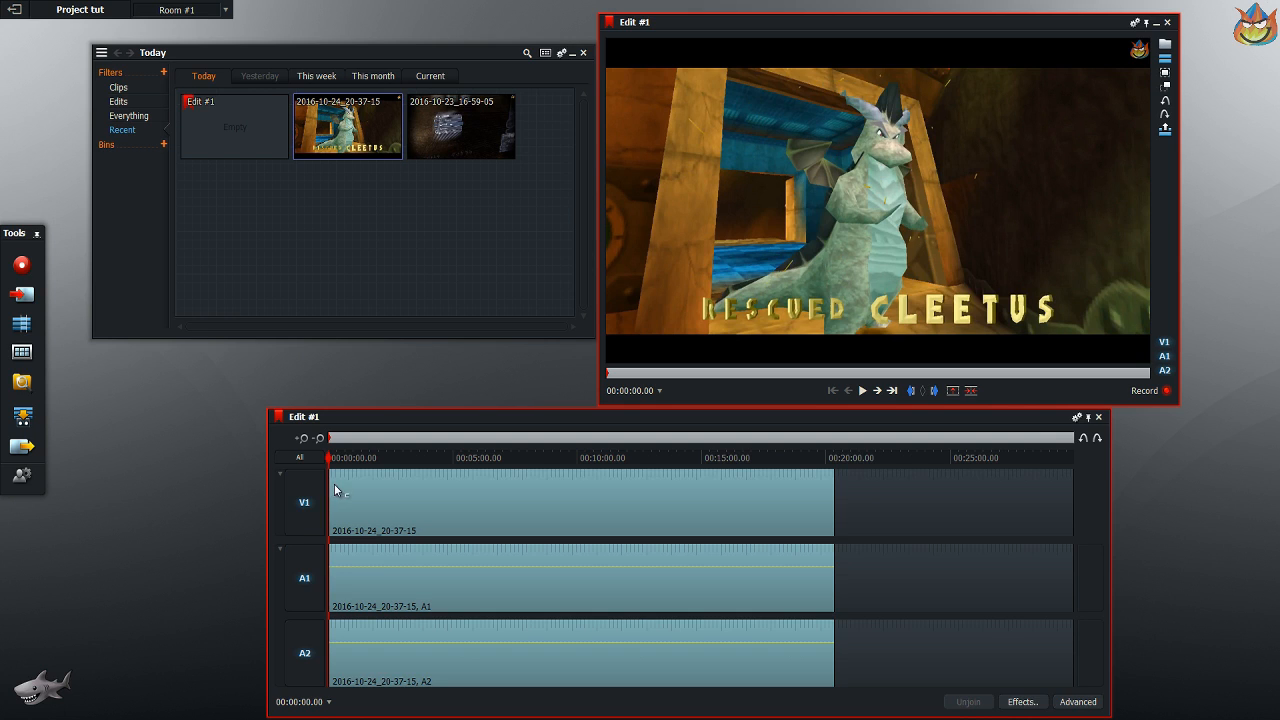
{"action": "left_click", "coordinate": [487, 457]}
{"action": "left_click_drag", "start_coordinate": [490, 457], "coordinate": [405, 457]}
{"action": "key", "text": "ctrl+z"}
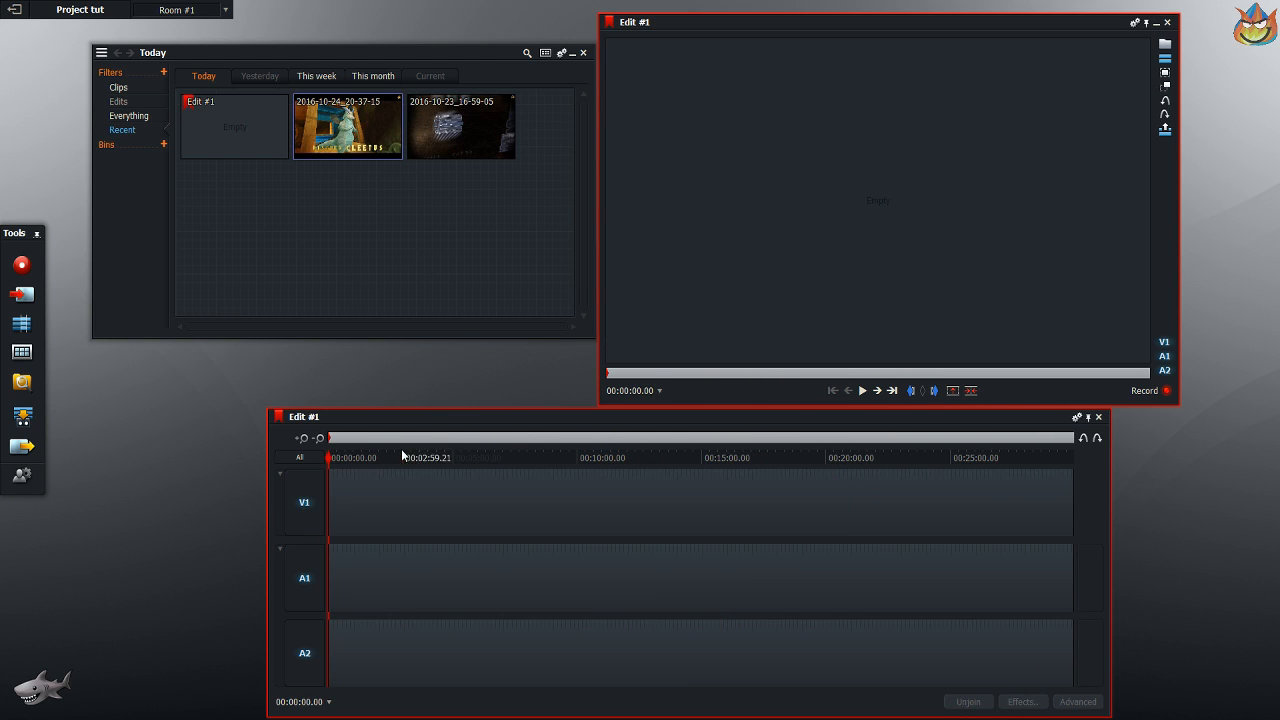
Rewind source clip 2016-10-24_20-37-15 to 00:00:00.00, close its viewer and place the full clip at the timeline's start.
{"action": "double_click", "coordinate": [327, 130]}
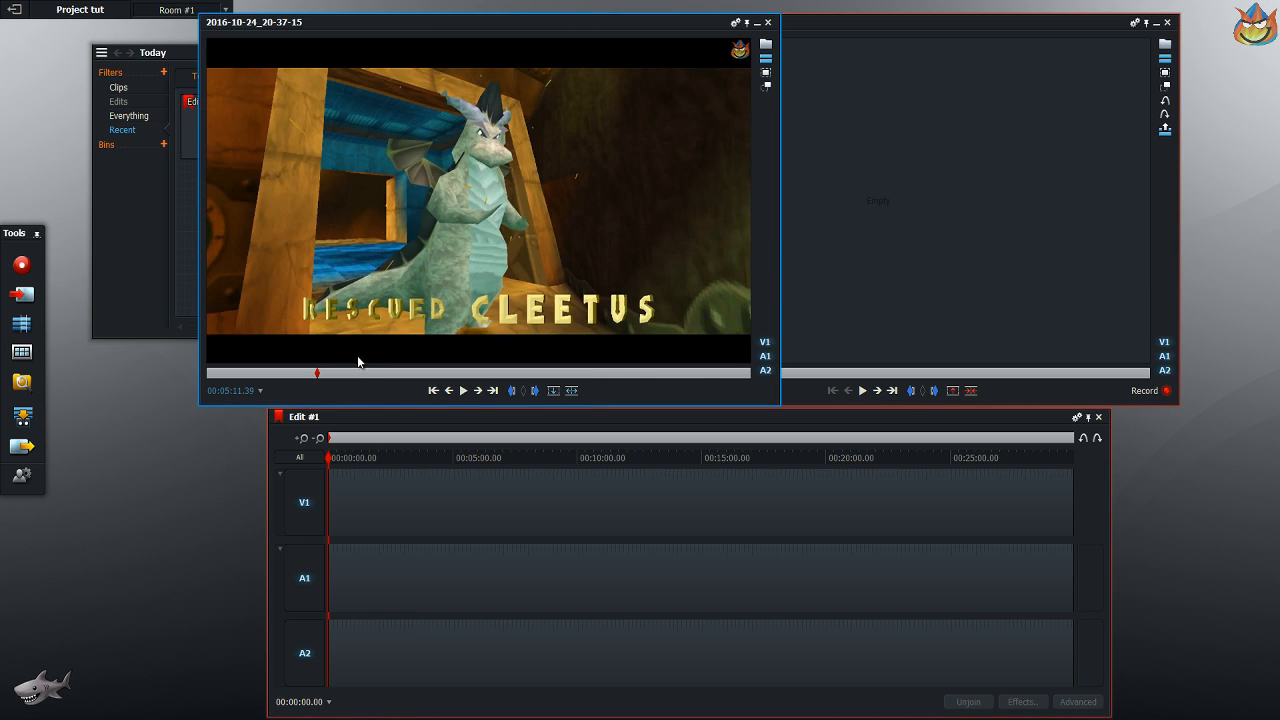
{"action": "left_click_drag", "start_coordinate": [307, 377], "coordinate": [157, 341]}
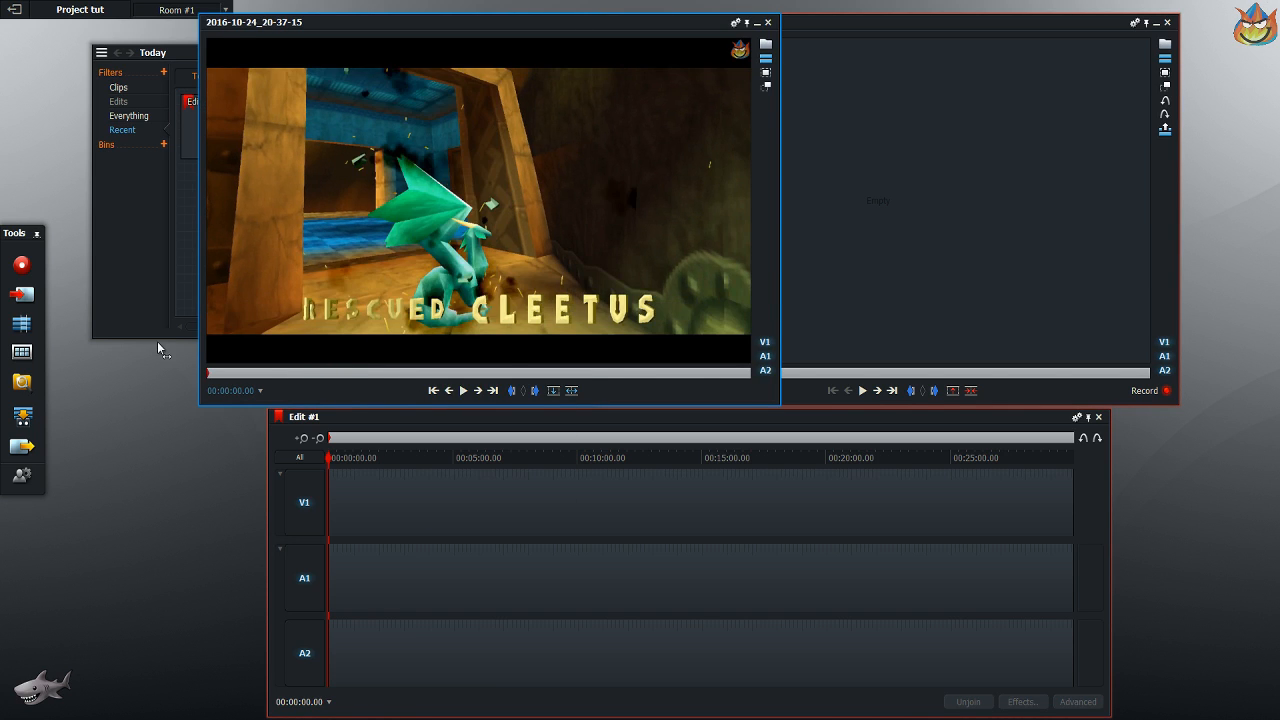
{"action": "left_click", "coordinate": [767, 22]}
{"action": "left_click_drag", "start_coordinate": [355, 117], "coordinate": [332, 517]}
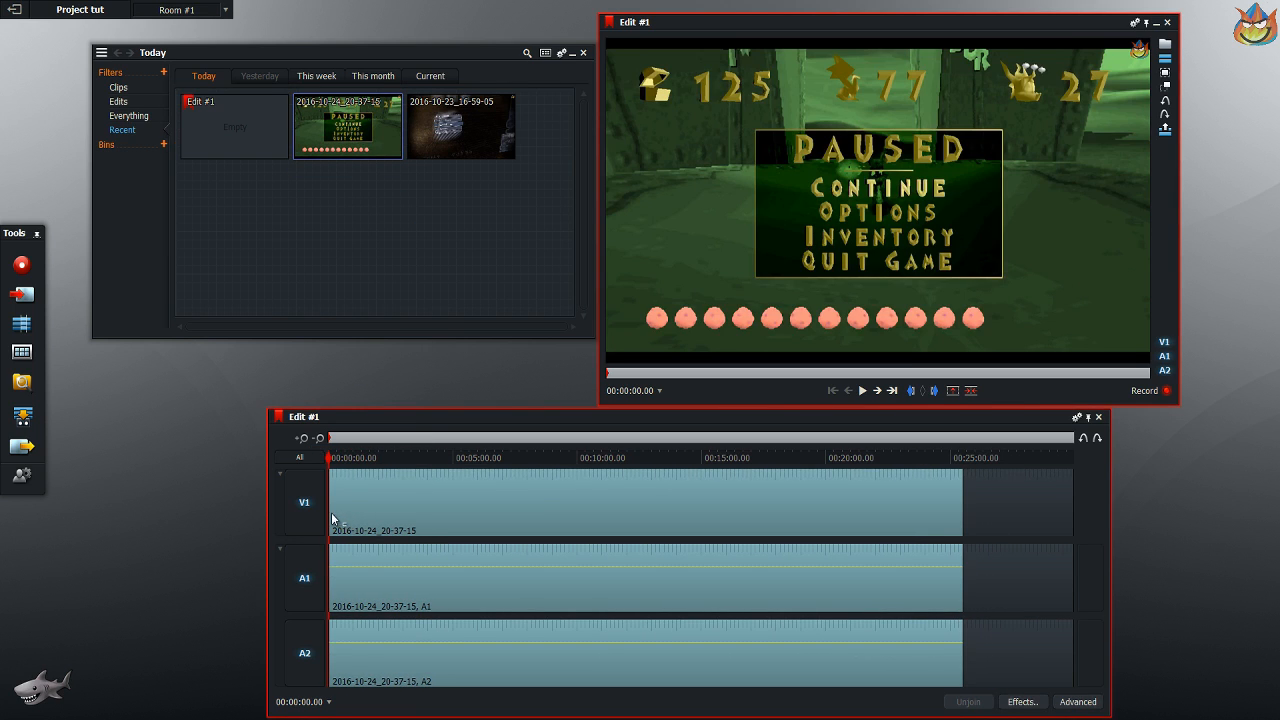
Split the clip across the video and audio tracks at 00:02:00.39 and at 00:03:30.44.
{"action": "left_click_drag", "start_coordinate": [328, 466], "coordinate": [378, 470]}
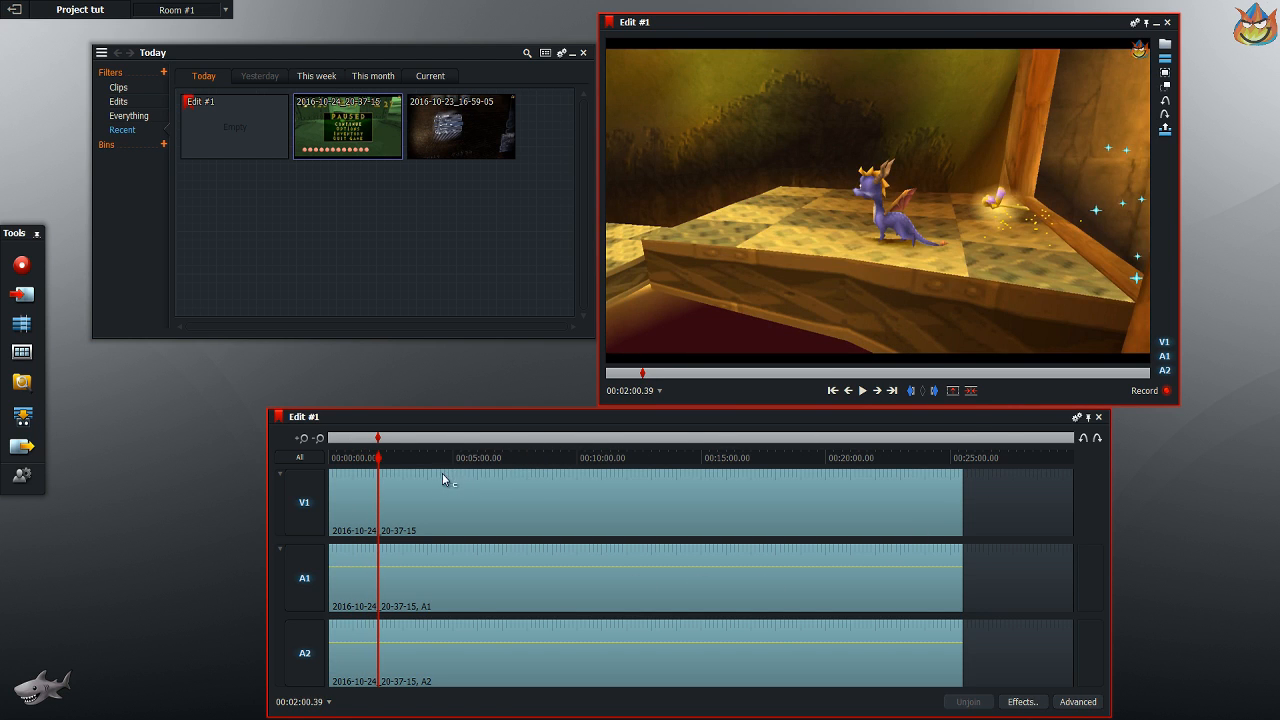
{"action": "left_click", "coordinate": [970, 391]}
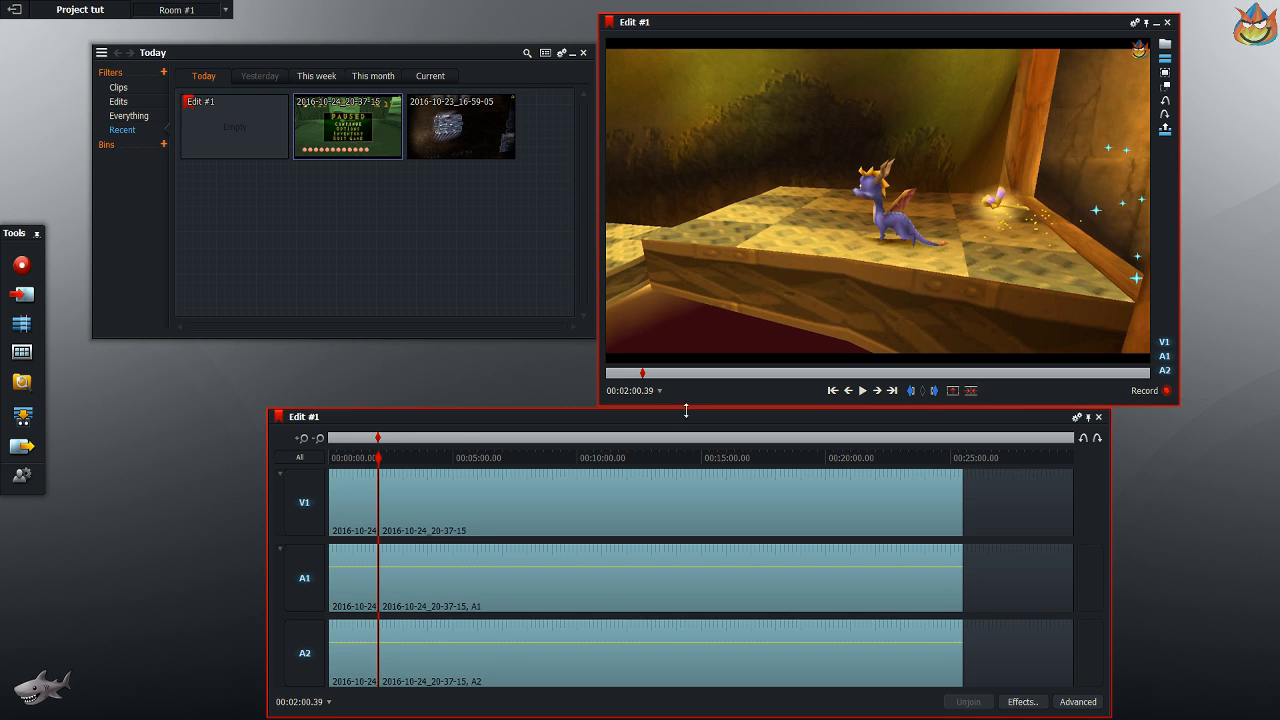
{"action": "left_click", "coordinate": [389, 459]}
{"action": "left_click_drag", "start_coordinate": [389, 459], "coordinate": [415, 459]}
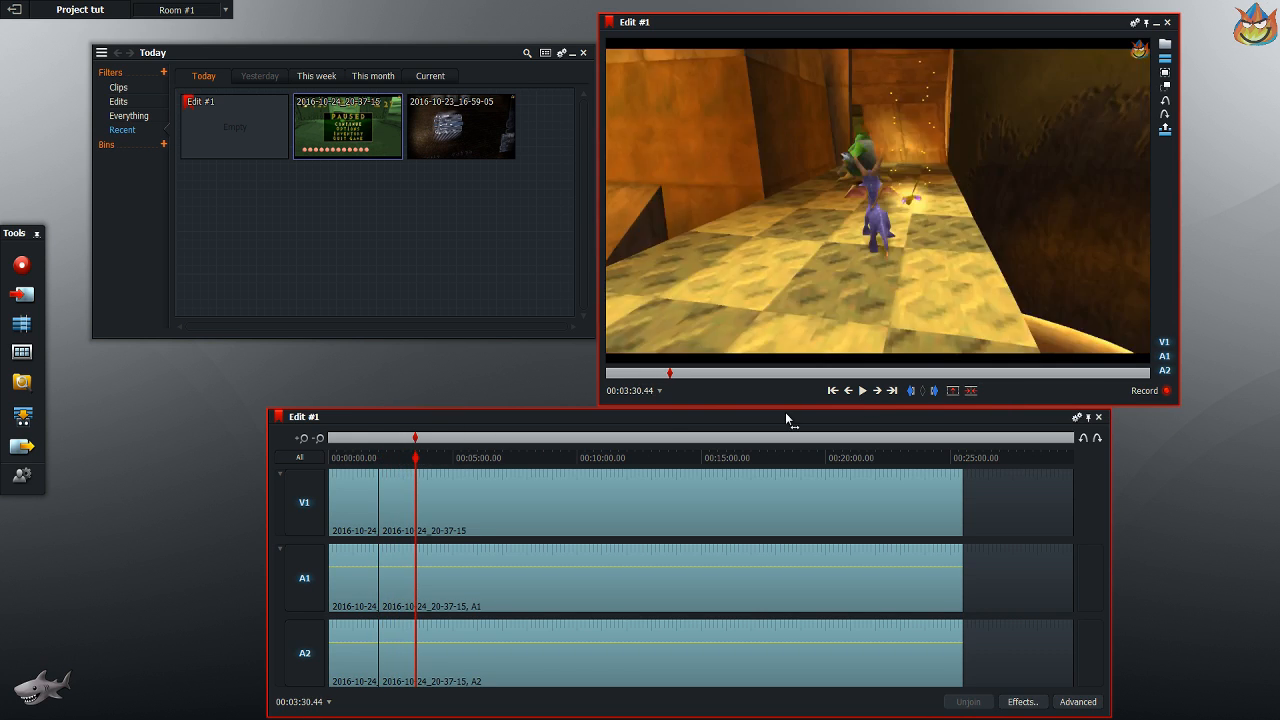
Move the playhead to 00:05:34.36, remove the segment between the two cuts and undo the removal.
{"action": "left_click_drag", "start_coordinate": [414, 460], "coordinate": [314, 467]}
{"action": "left_click_drag", "start_coordinate": [399, 457], "coordinate": [466, 459]}
{"action": "right_click", "coordinate": [391, 502]}
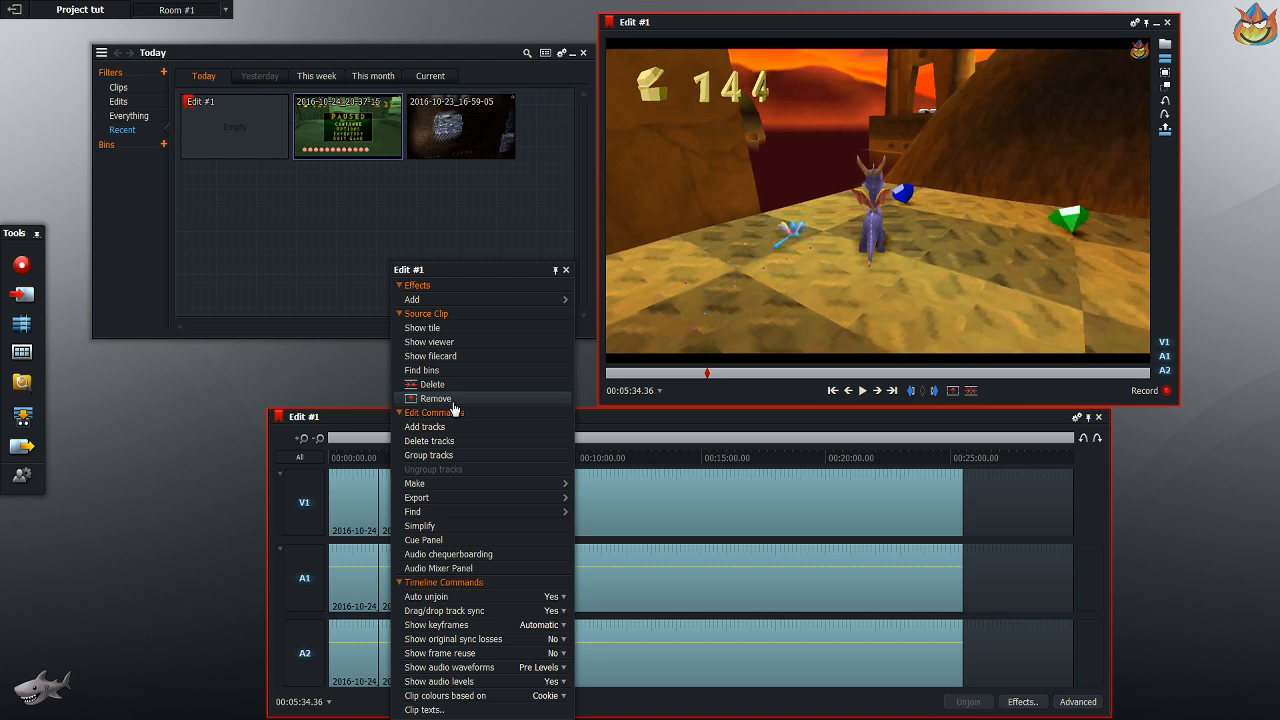
{"action": "left_click_drag", "start_coordinate": [439, 270], "coordinate": [602, 257]}
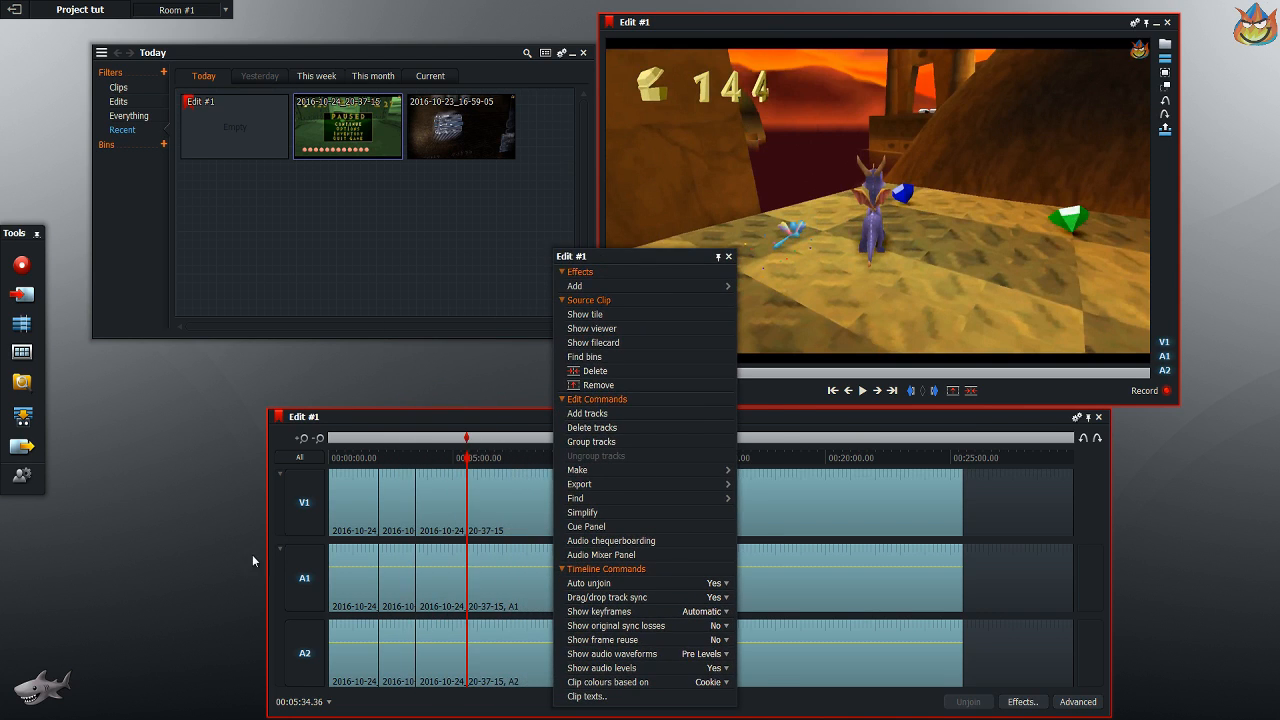
{"action": "left_click", "coordinate": [605, 386]}
{"action": "key", "text": "ctrl+z"}
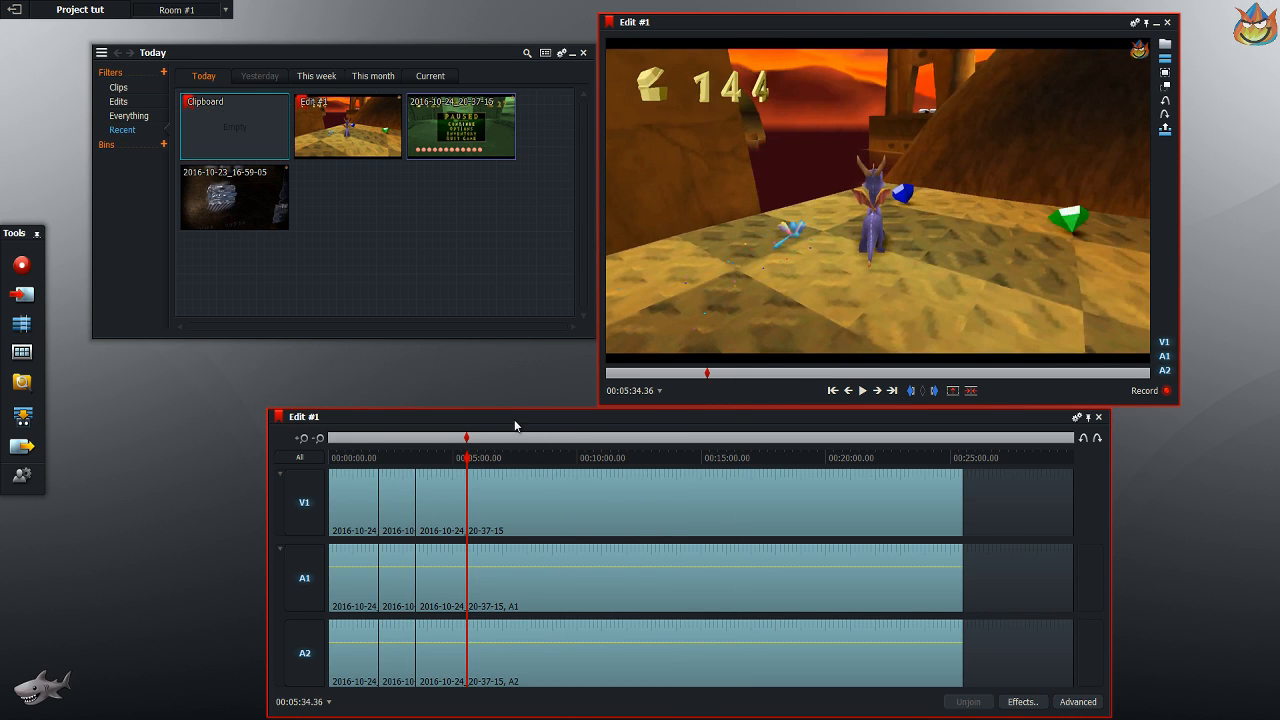
Undo the edits back to an empty timeline and redo the placement of the full clip.
{"action": "key", "text": "ctrl+z"}
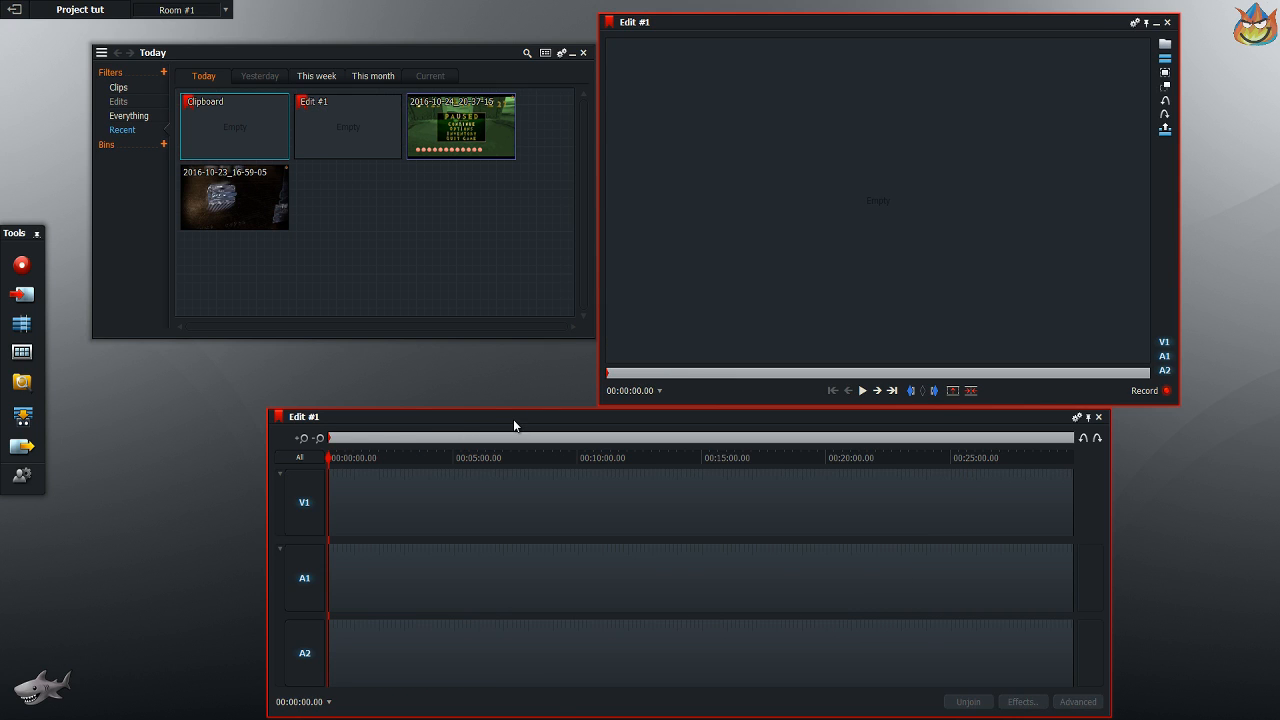
{"action": "key", "text": "ctrl+y"}
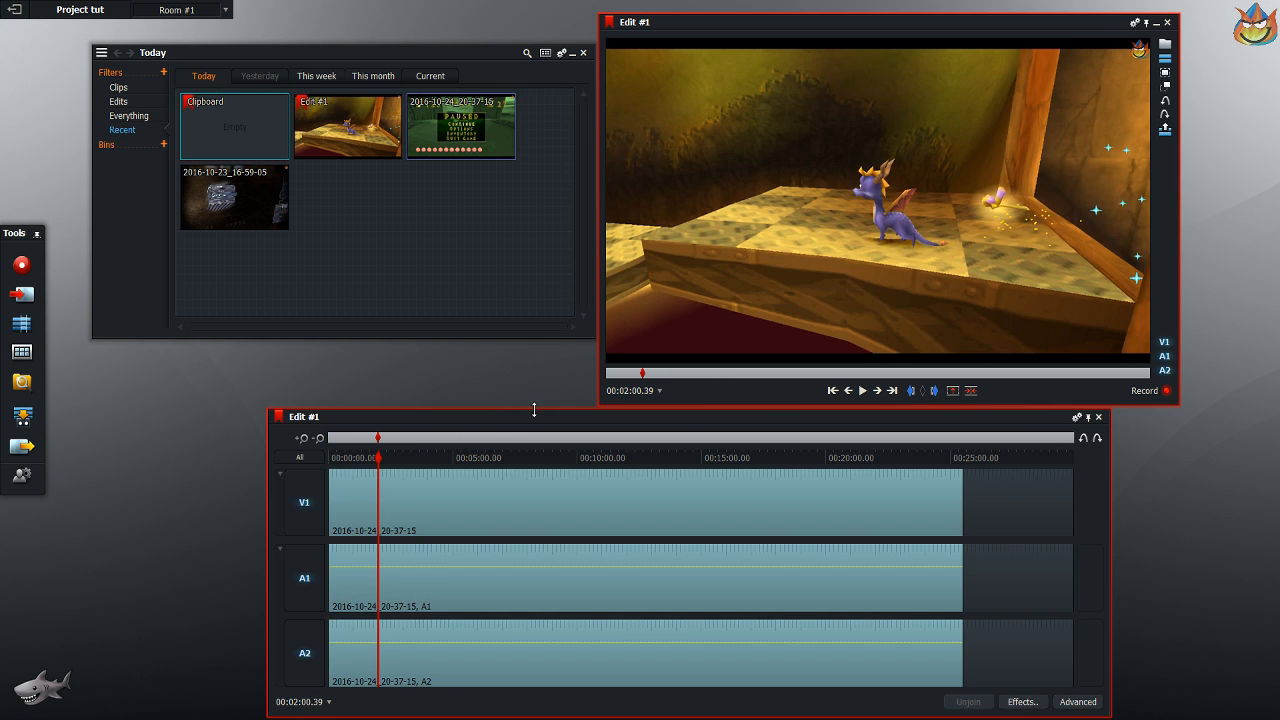
Examine the track types offered in the Add Tracks settings and close them without adding a track.
{"action": "left_click_drag", "start_coordinate": [381, 466], "coordinate": [437, 455]}
{"action": "left_click_drag", "start_coordinate": [420, 455], "coordinate": [392, 456]}
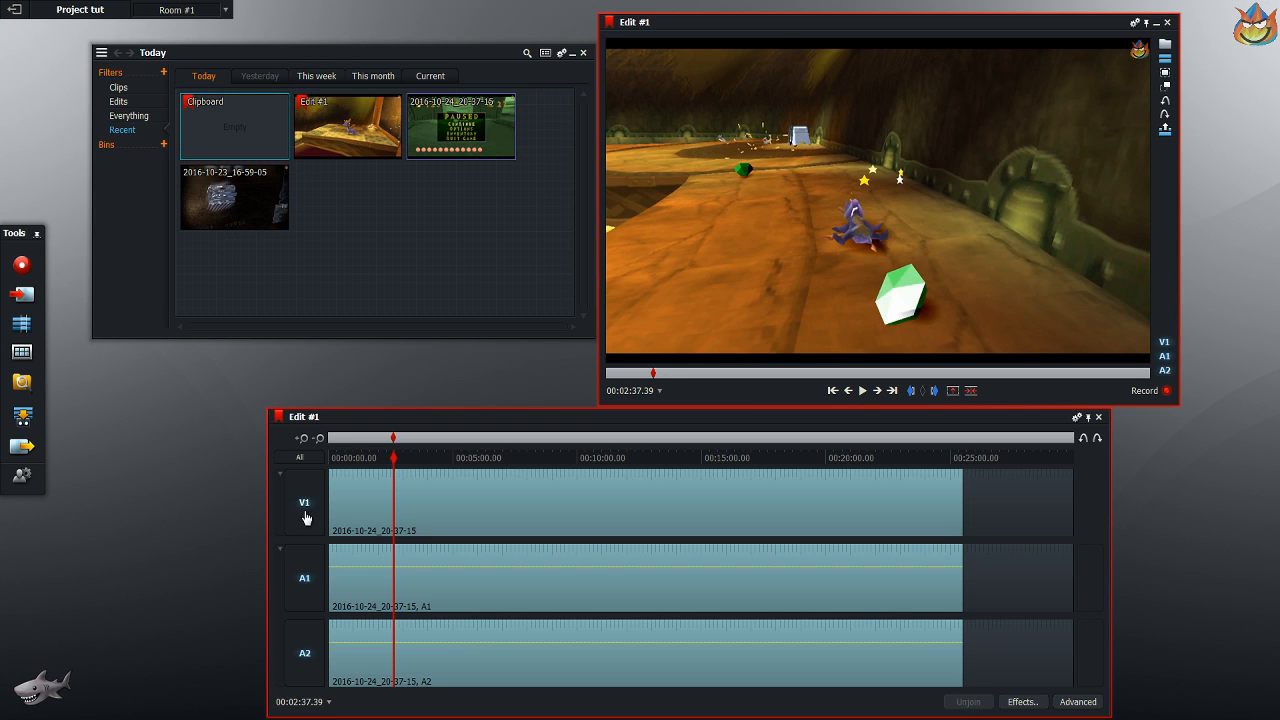
{"action": "left_click_drag", "start_coordinate": [302, 518], "coordinate": [286, 517]}
{"action": "right_click", "coordinate": [286, 517]}
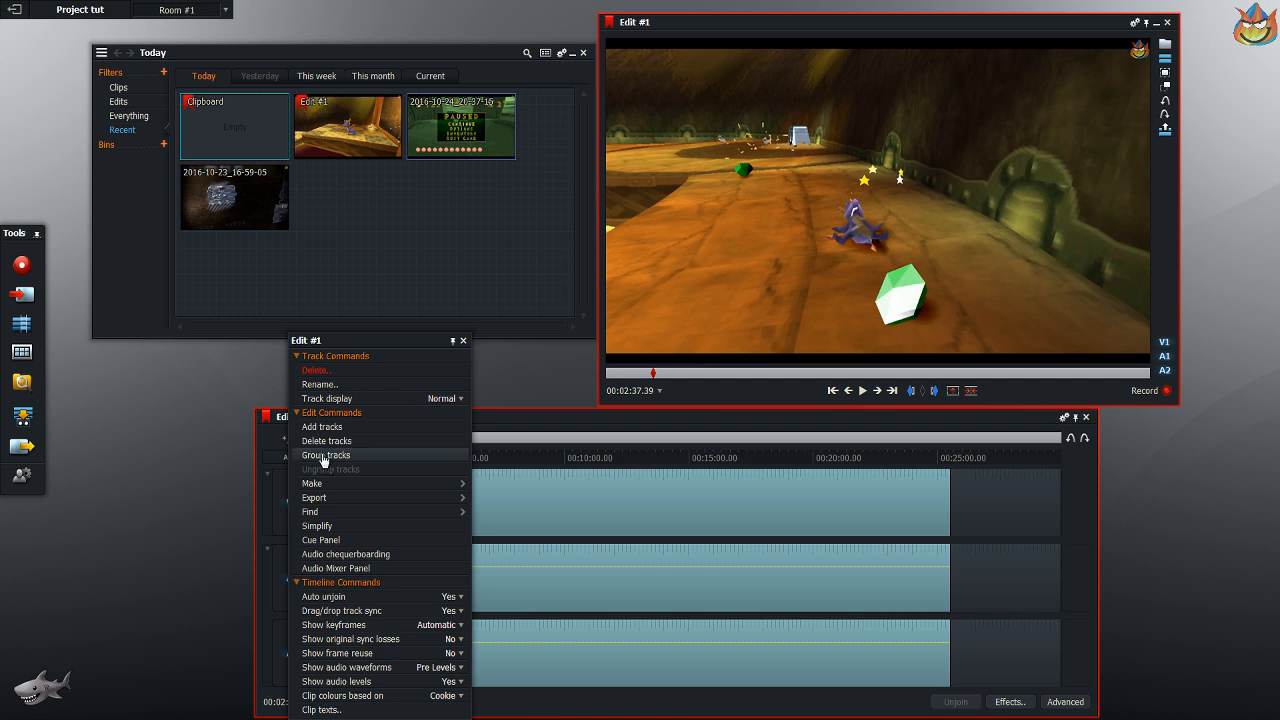
{"action": "left_click", "coordinate": [340, 427]}
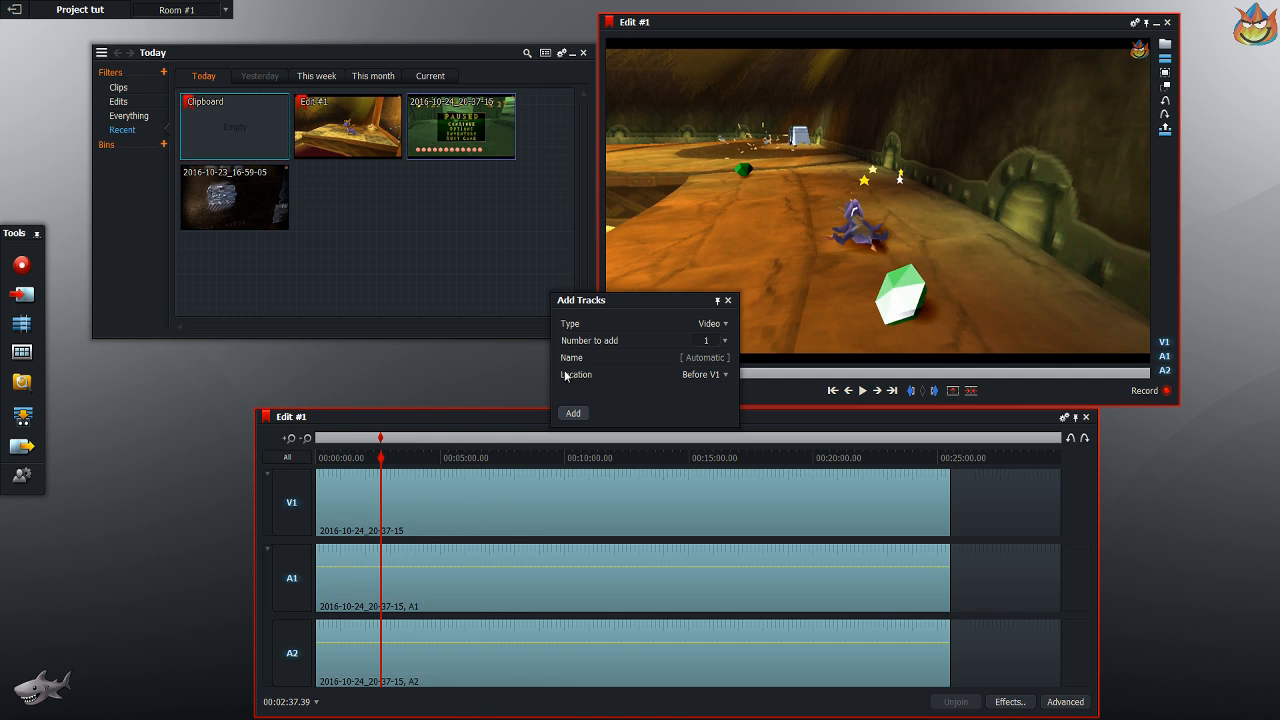
{"action": "left_click", "coordinate": [729, 330]}
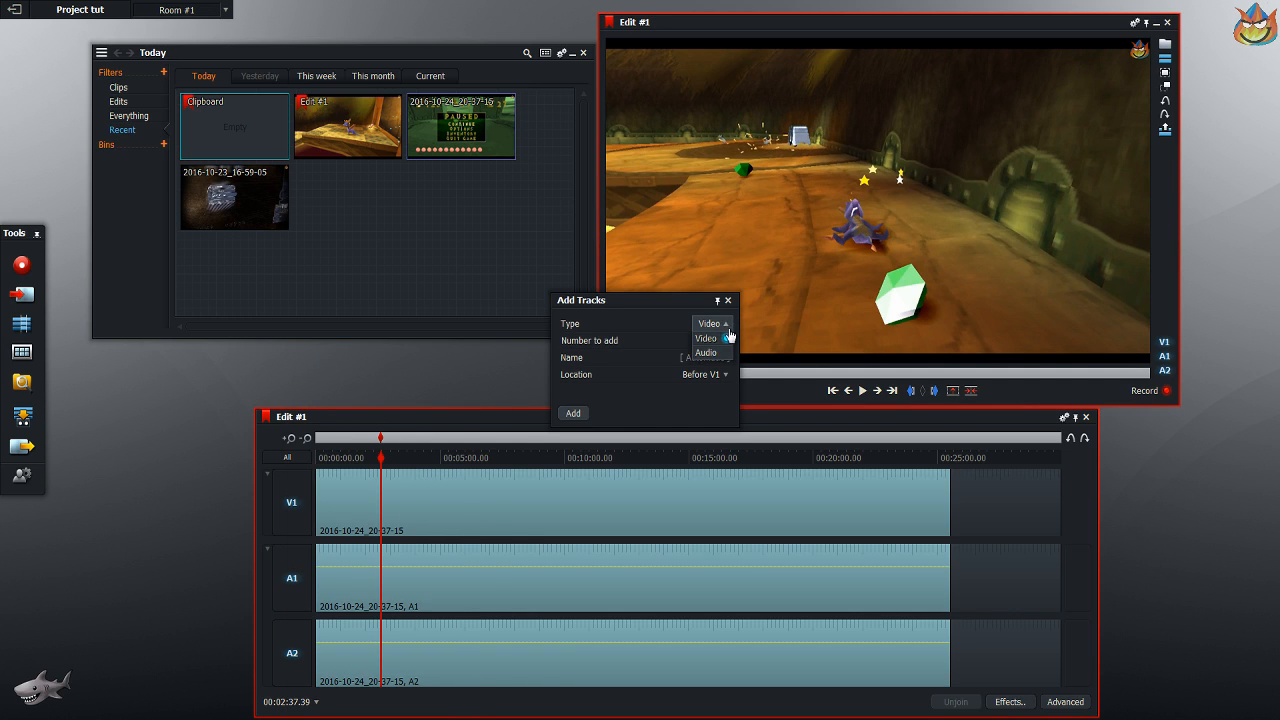
{"action": "left_click", "coordinate": [729, 336]}
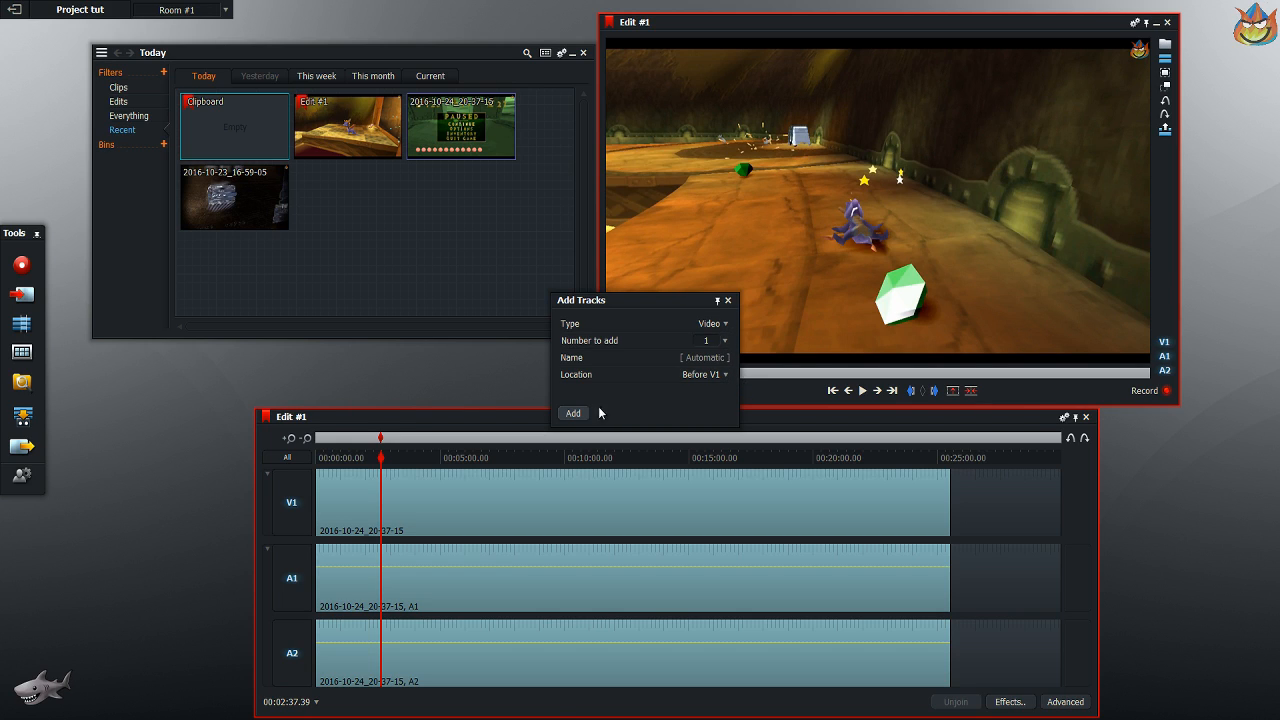
{"action": "left_click", "coordinate": [728, 300]}
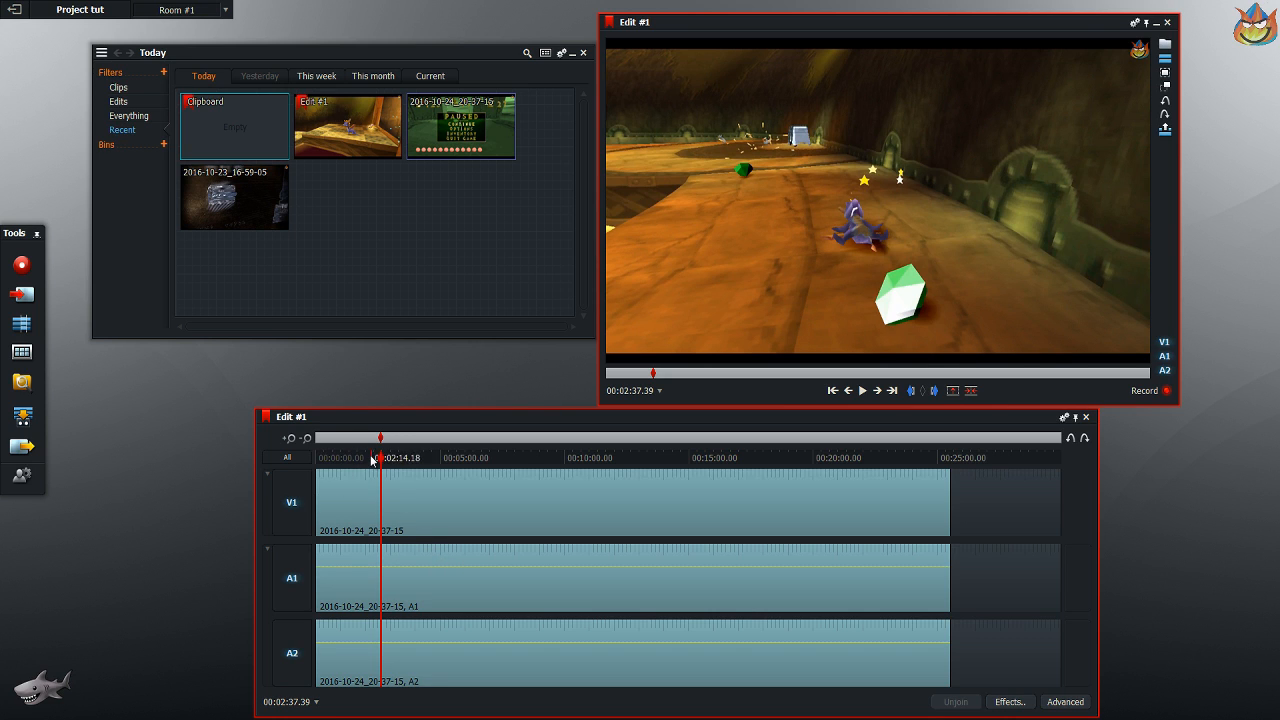
Move the playhead to 00:03:30.44 and review the effect categories that can be added to the clip.
{"action": "mouse_move", "coordinate": [380, 460]}
{"action": "left_mouse_down"}
{"action": "mouse_move", "coordinate": [342, 458]}
{"action": "mouse_move", "coordinate": [494, 452]}
{"action": "mouse_move", "coordinate": [371, 458]}
{"action": "mouse_move", "coordinate": [405, 457]}
{"action": "left_mouse_up"}
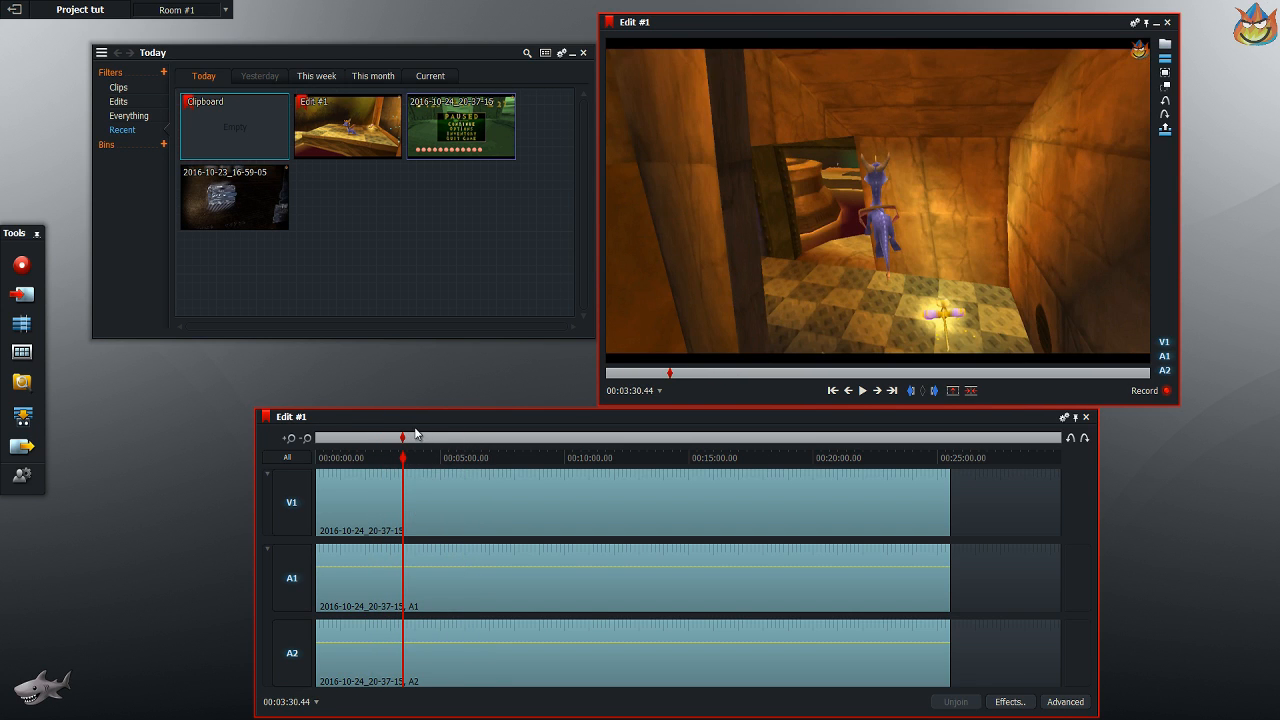
{"action": "right_click", "coordinate": [520, 505]}
{"action": "mouse_move", "coordinate": [547, 300]}
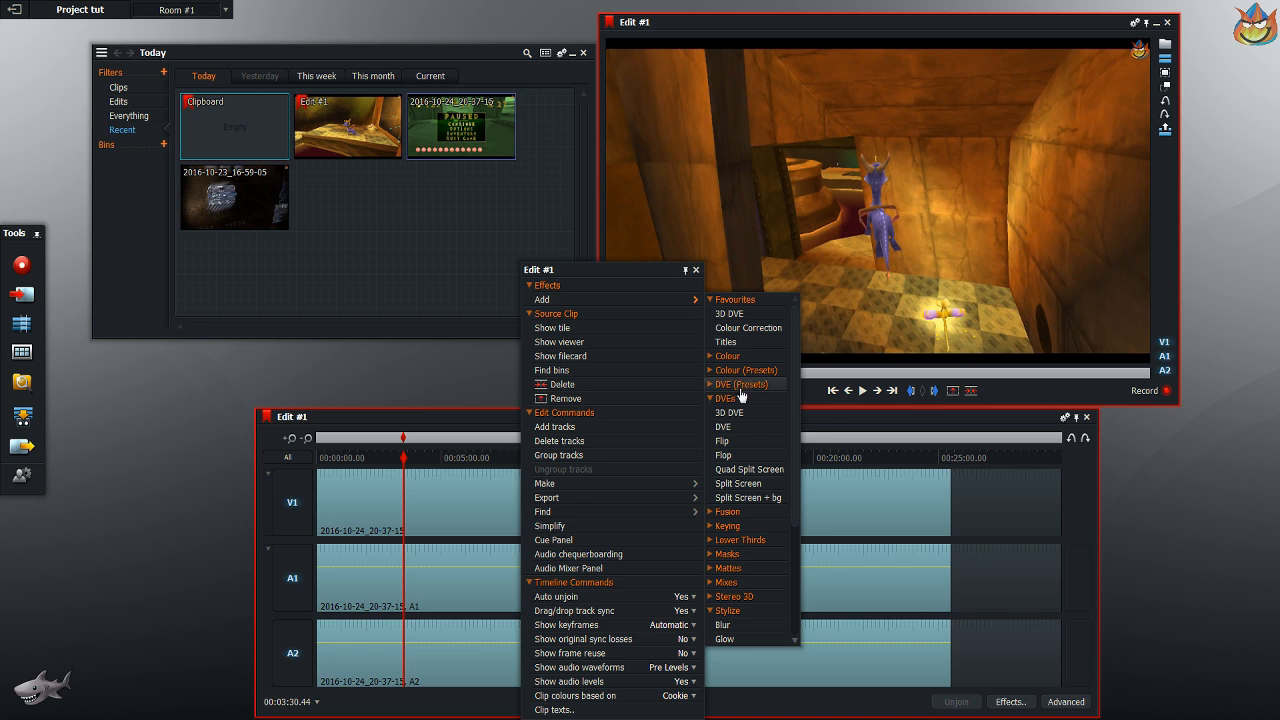
{"action": "left_click", "coordinate": [696, 270]}
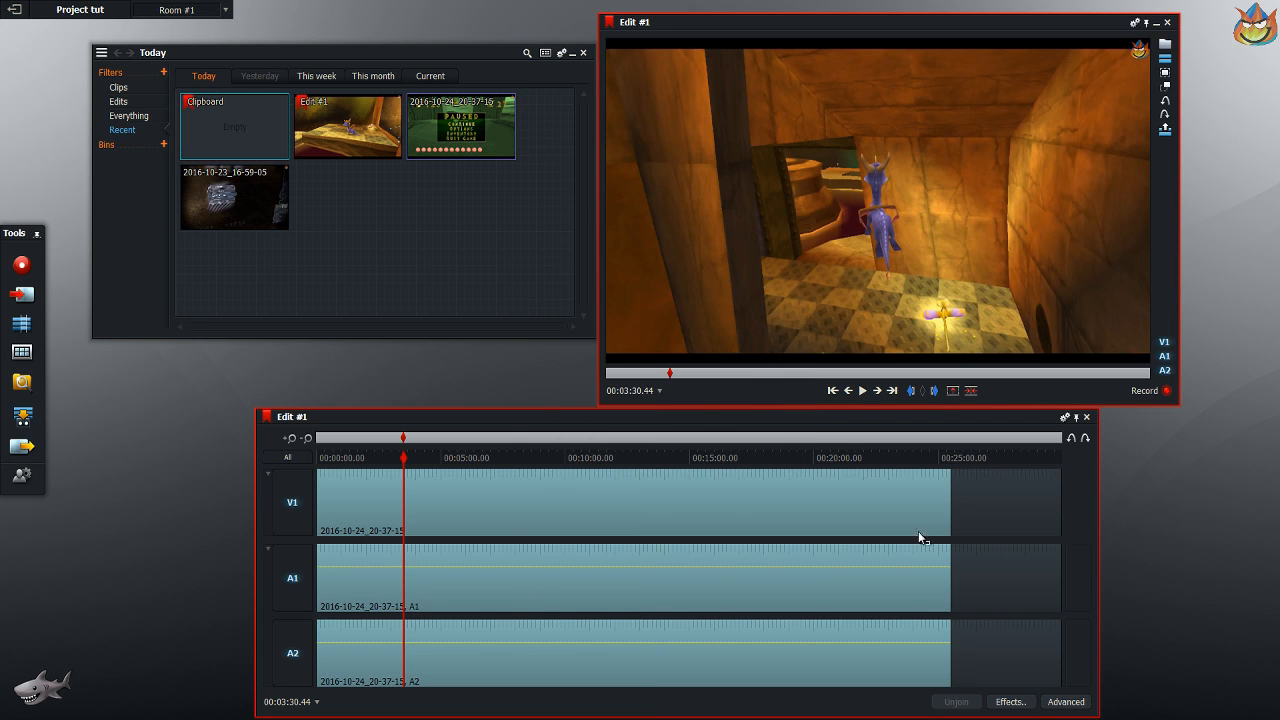
Apply the Greyscale effect from the Colour category to the current clip, remove it and close the effects list.
{"action": "left_click", "coordinate": [1009, 702]}
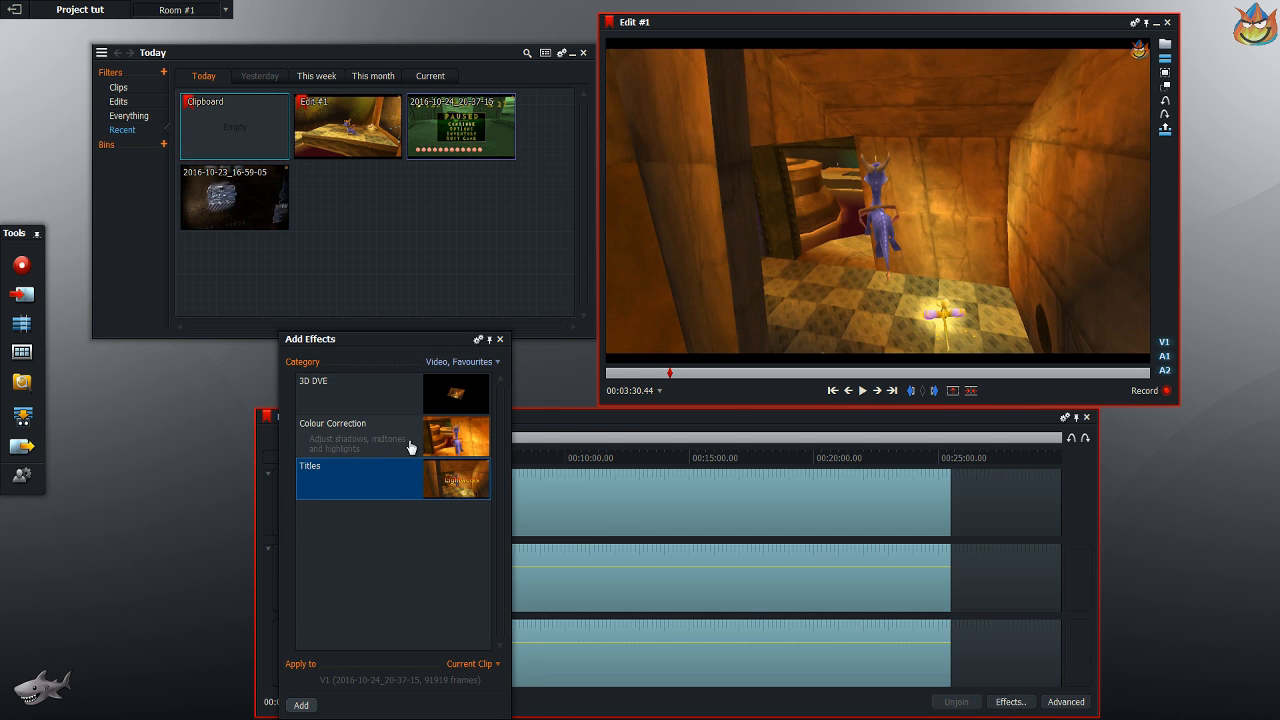
{"action": "left_click", "coordinate": [497, 362]}
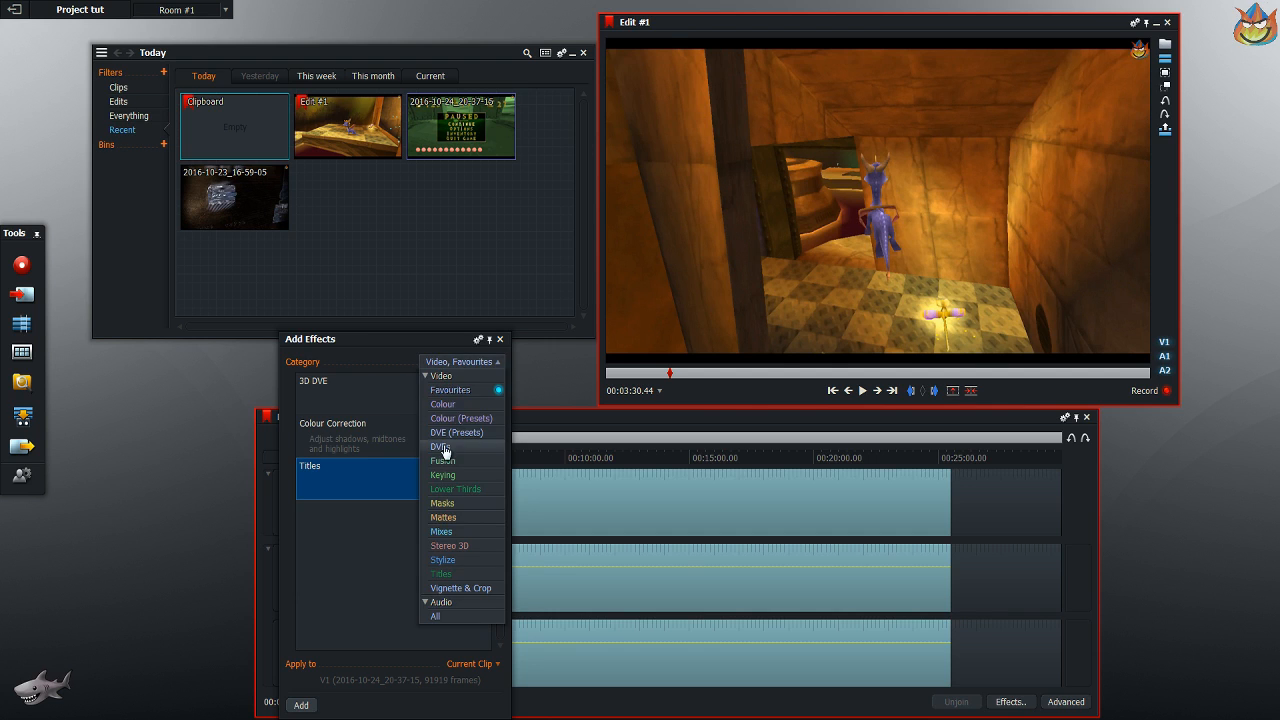
{"action": "left_click", "coordinate": [442, 404]}
{"action": "scroll", "coordinate": [386, 507], "scroll_direction": "down", "scroll_amount": 3}
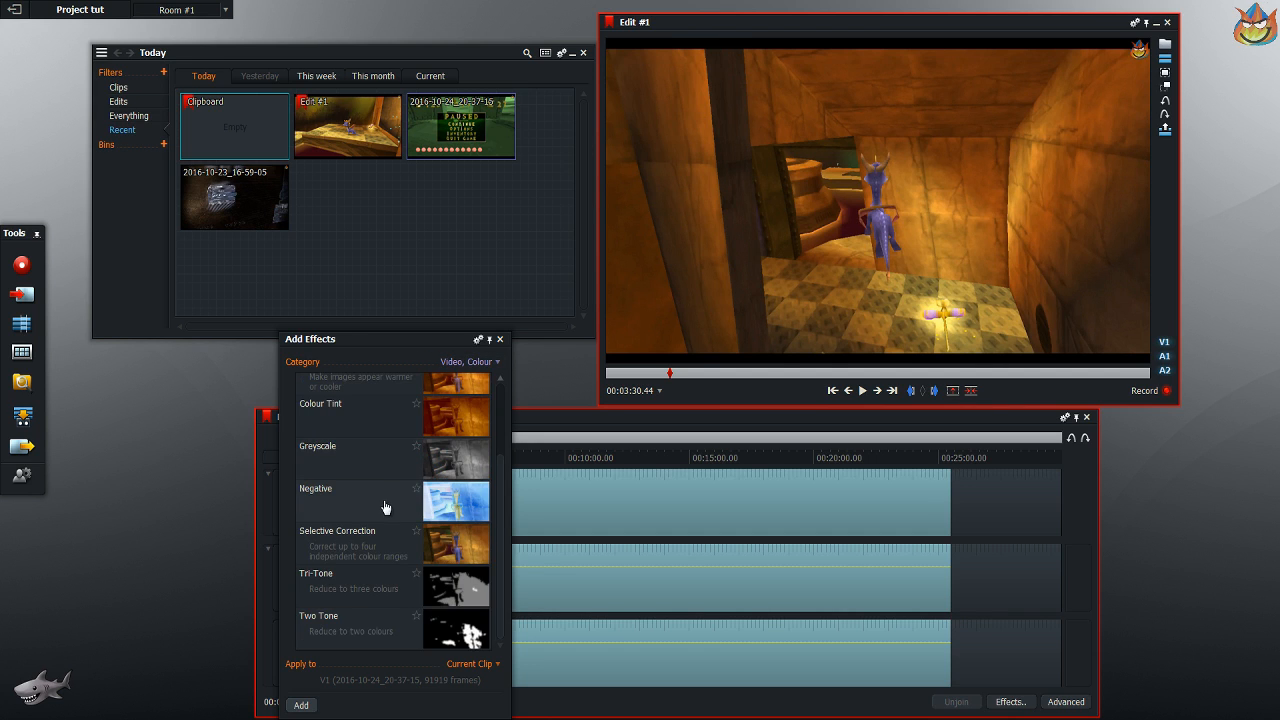
{"action": "double_click", "coordinate": [370, 456]}
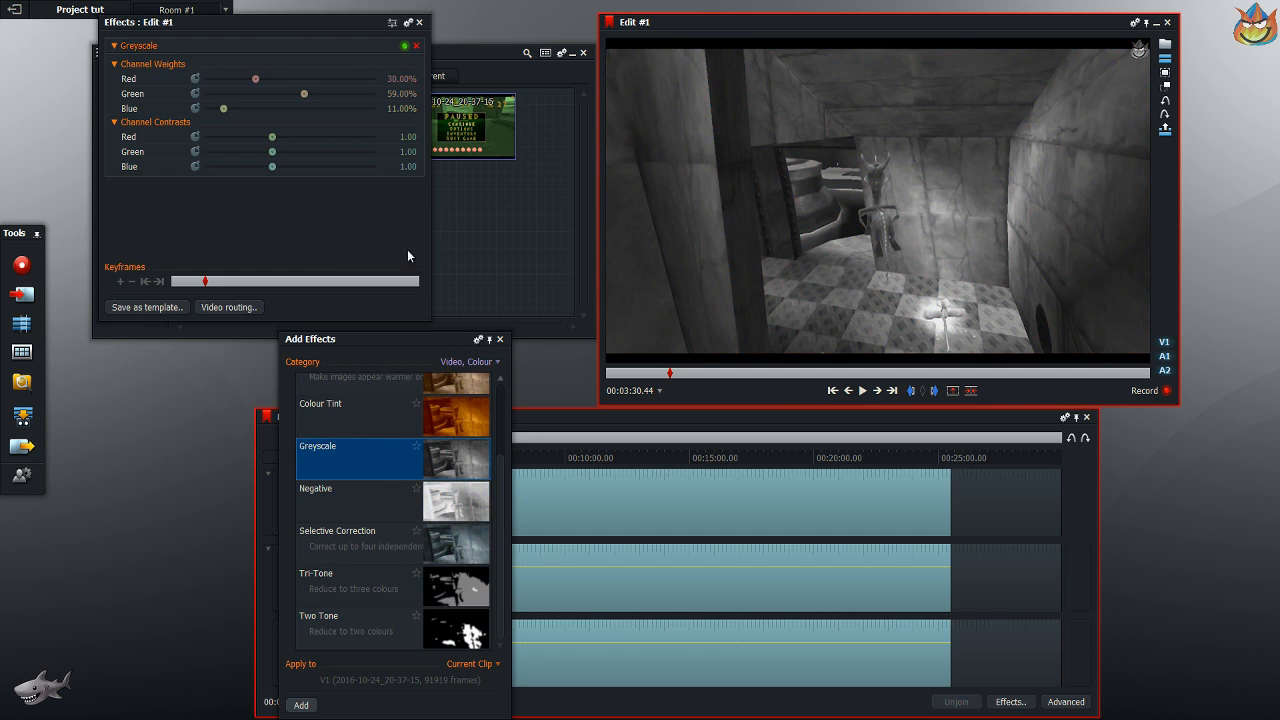
{"action": "mouse_move", "coordinate": [272, 137]}
{"action": "left_mouse_down"}
{"action": "mouse_move", "coordinate": [307, 138]}
{"action": "mouse_move", "coordinate": [245, 125]}
{"action": "mouse_move", "coordinate": [273, 131]}
{"action": "left_mouse_up"}
{"action": "left_click", "coordinate": [416, 46]}
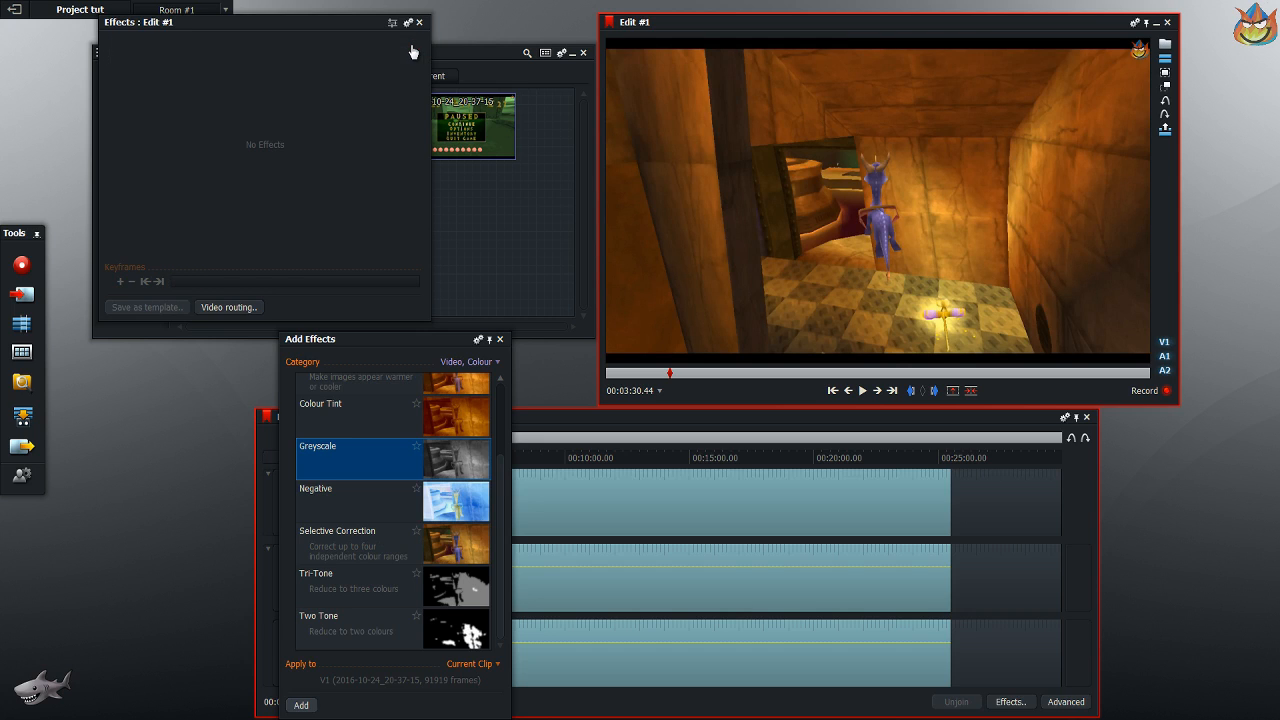
{"action": "left_click", "coordinate": [499, 340]}
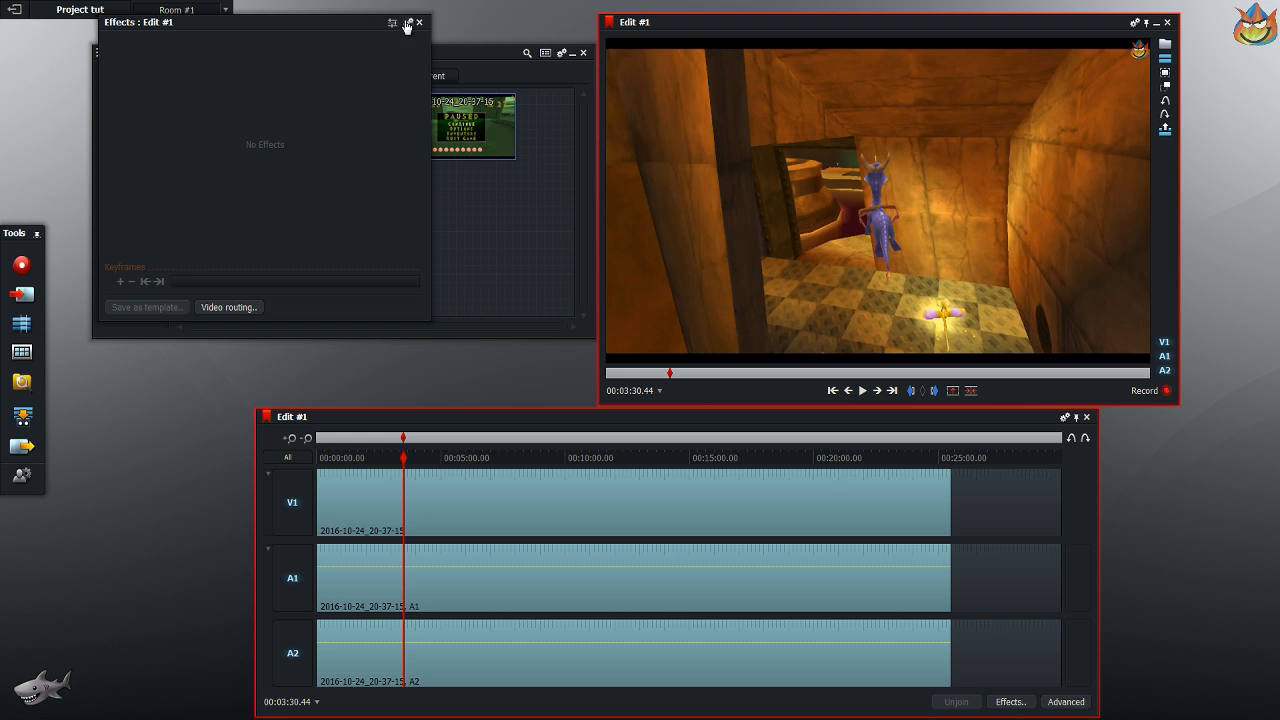
Apply the Negative colour effect with threshold level 26.98% and softness 100%, and remove the effect from the clip.
{"action": "right_click", "coordinate": [433, 521]}
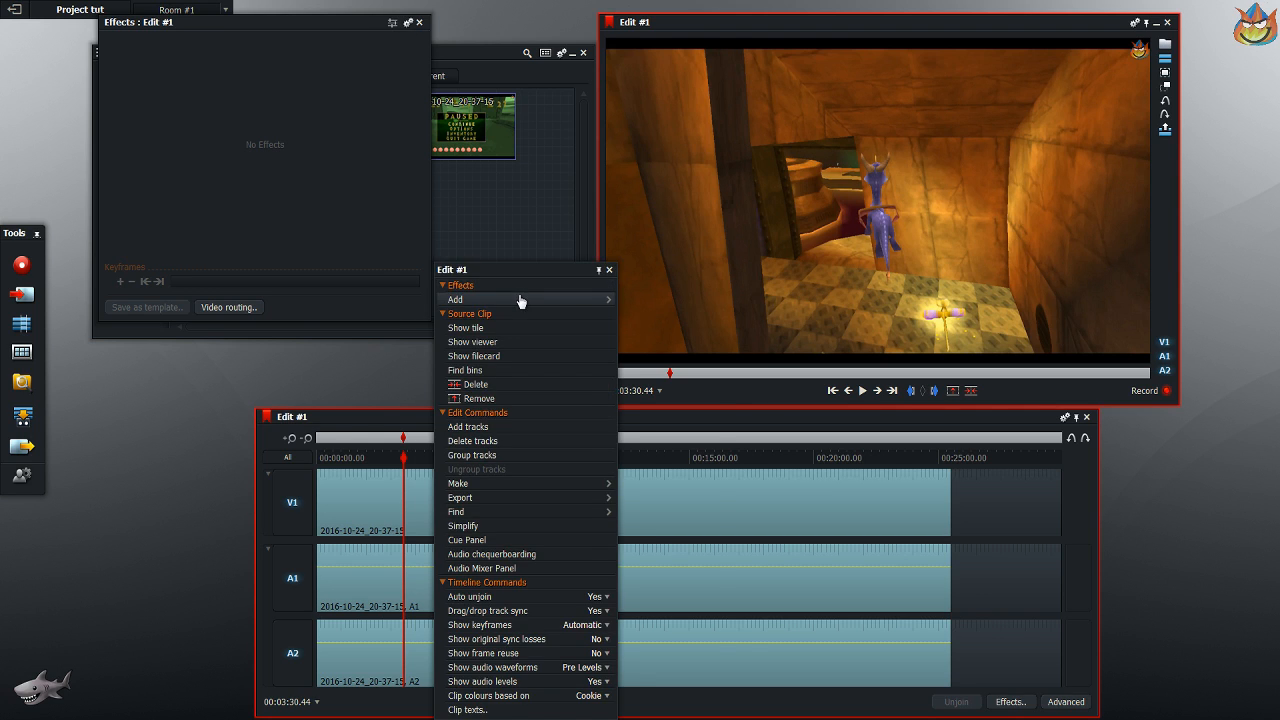
{"action": "mouse_move", "coordinate": [508, 299]}
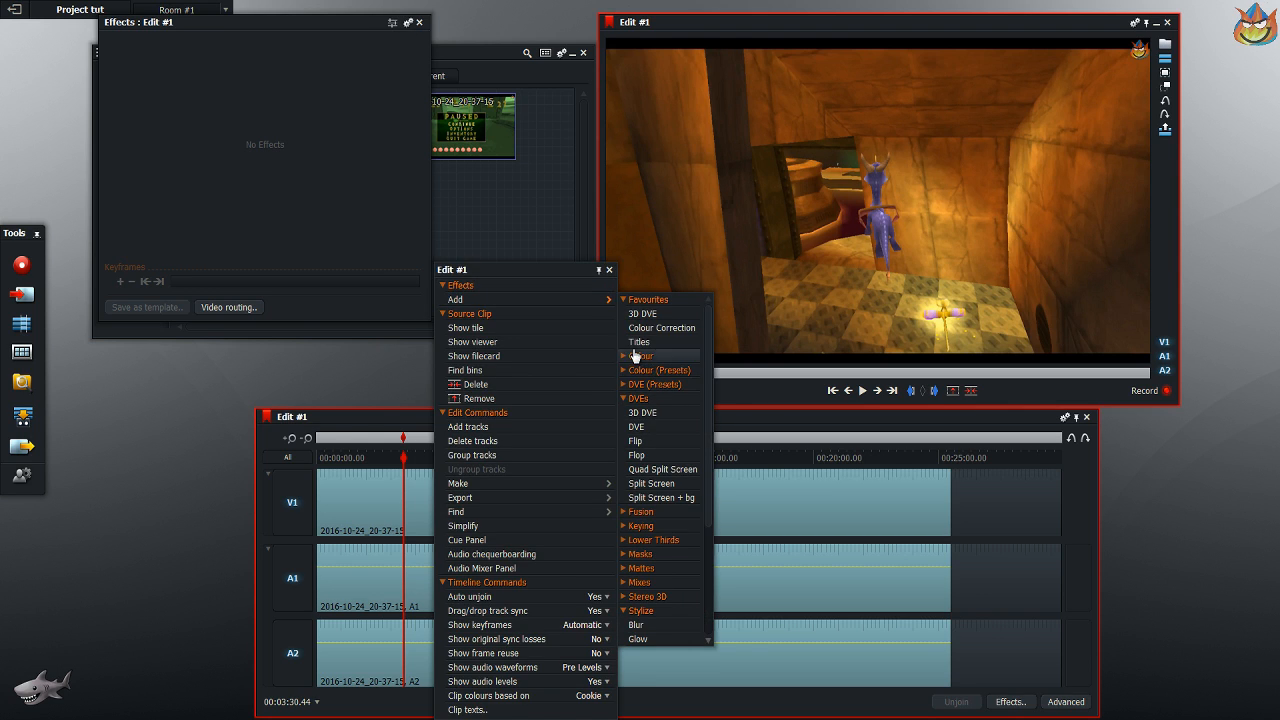
{"action": "left_click", "coordinate": [634, 356]}
{"action": "left_click", "coordinate": [645, 441]}
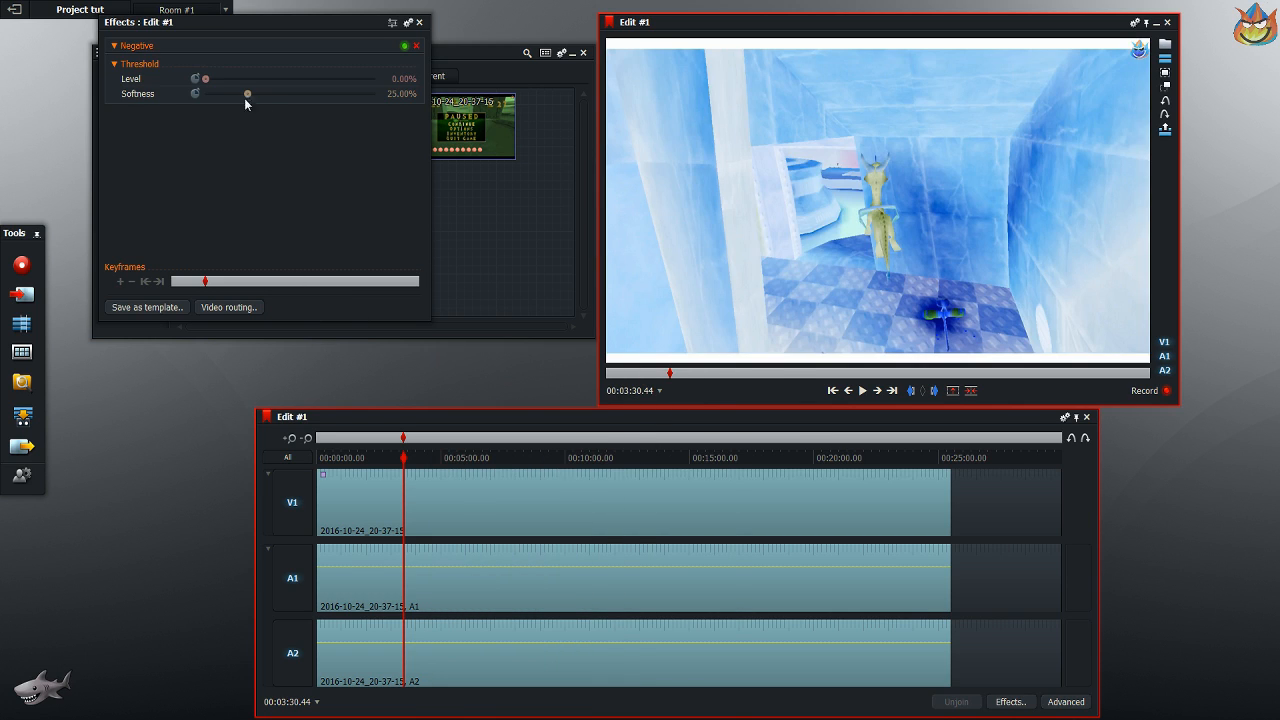
{"action": "left_click_drag", "start_coordinate": [205, 78], "coordinate": [381, 100]}
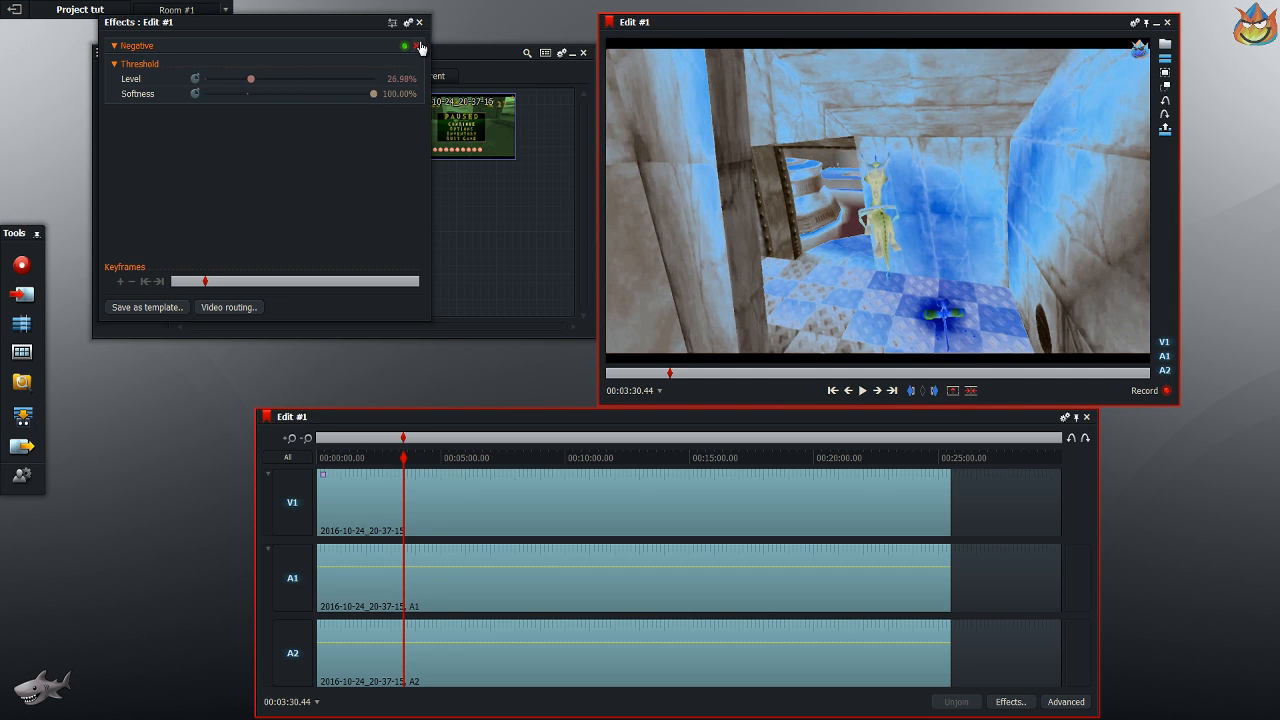
{"action": "left_click", "coordinate": [416, 45]}
{"action": "left_click", "coordinate": [420, 23]}
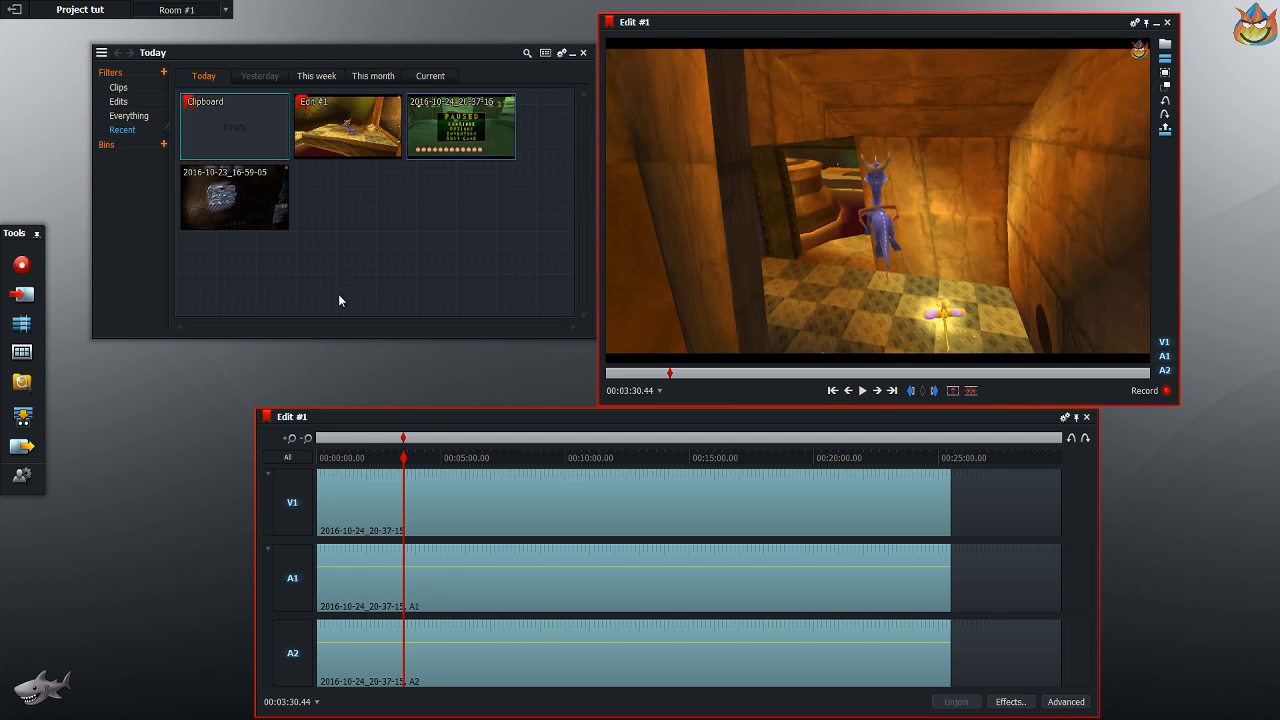
Split the clip across all tracks at 00:01:57.26, about 00:04:00, about 00:08:20 and 00:11:34.55.
{"action": "left_click_drag", "start_coordinate": [403, 485], "coordinate": [362, 513]}
{"action": "key", "text": "c"}
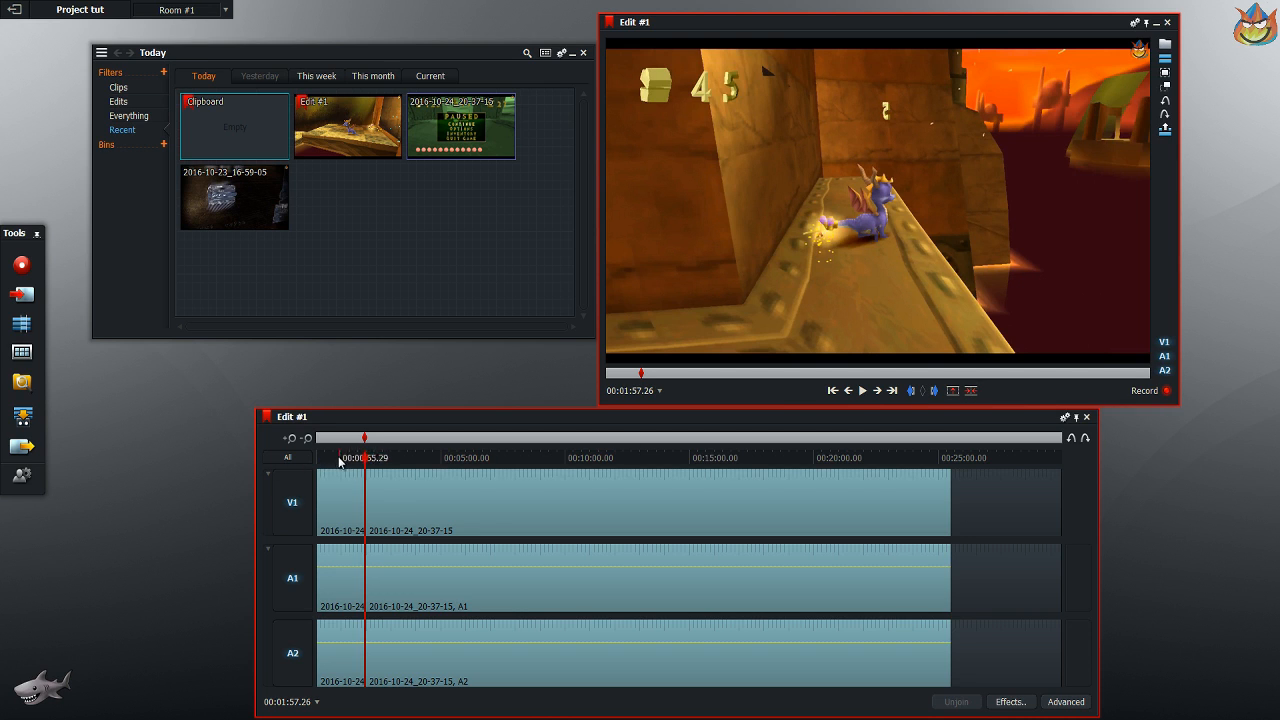
{"action": "left_click_drag", "start_coordinate": [363, 463], "coordinate": [604, 464]}
{"action": "key", "text": "c"}
{"action": "key", "text": "c"}
{"action": "key", "text": "c"}
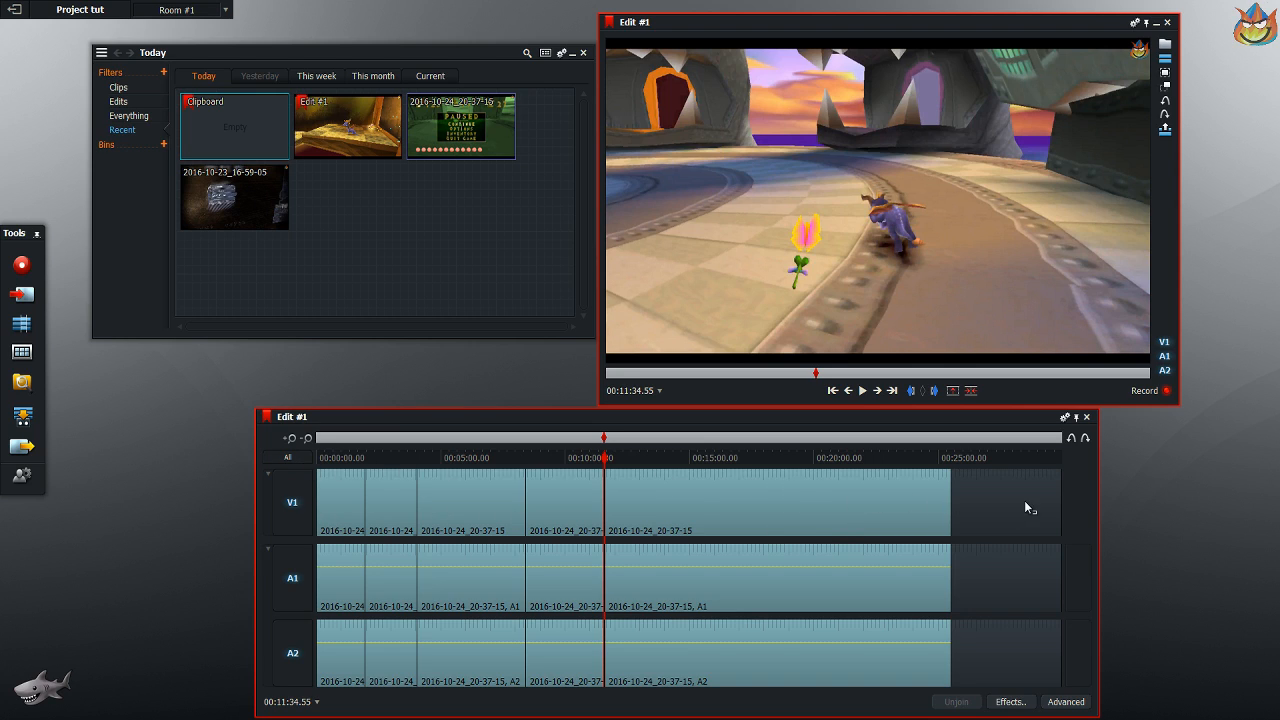
Trim the black section after the last clip back to 00:25:31.58 and undo the trim.
{"action": "mouse_move", "coordinate": [955, 458]}
{"action": "left_mouse_down"}
{"action": "mouse_move", "coordinate": [983, 458]}
{"action": "mouse_move", "coordinate": [933, 460]}
{"action": "left_mouse_up"}
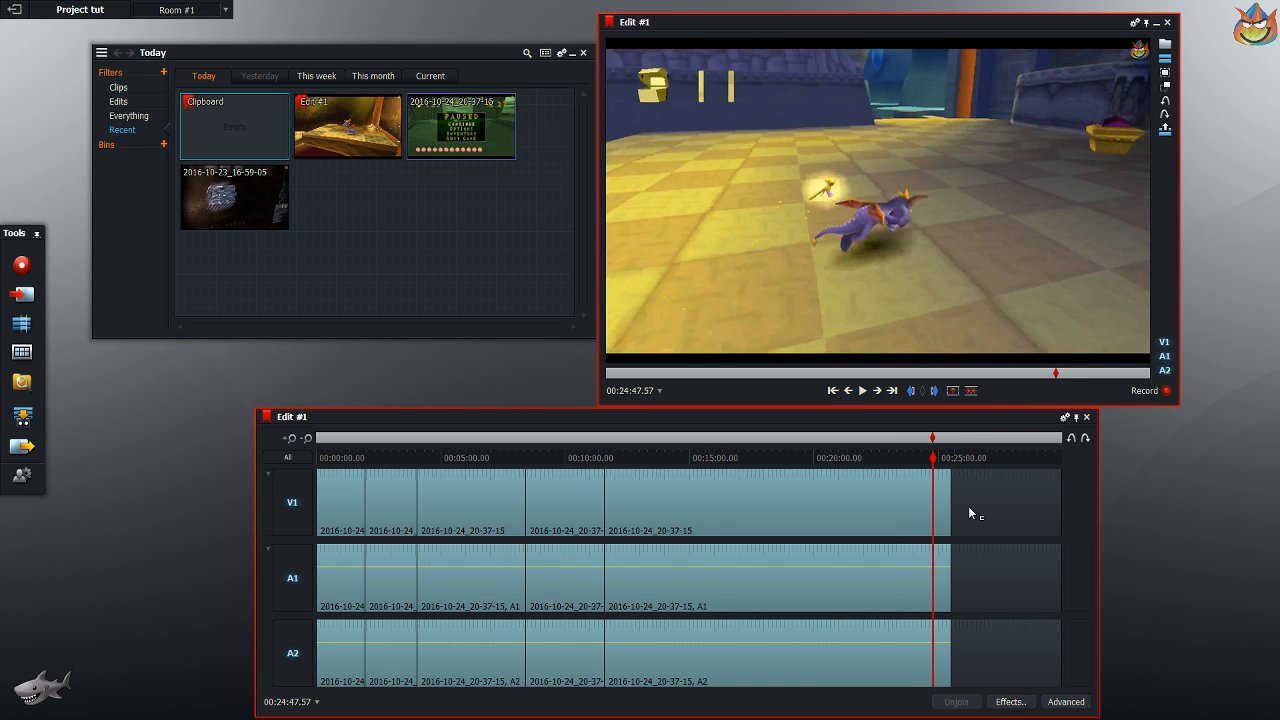
{"action": "left_click", "coordinate": [1056, 503]}
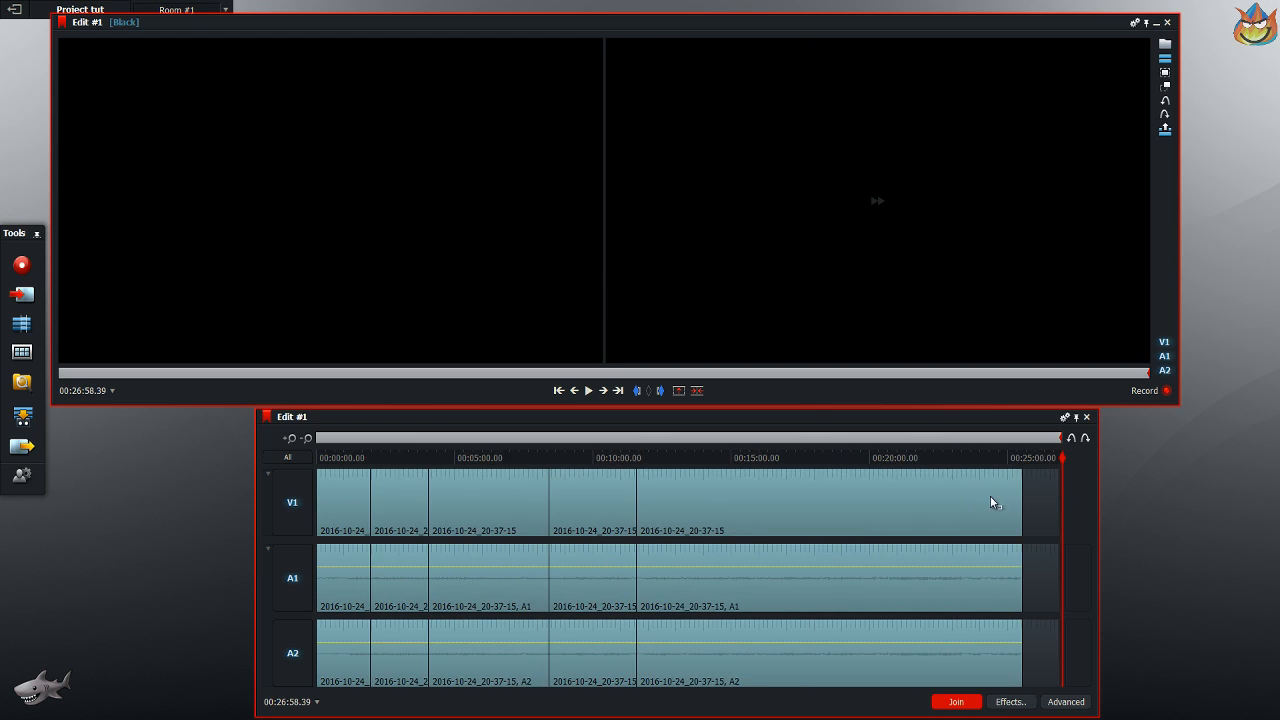
{"action": "left_click_drag", "start_coordinate": [986, 496], "coordinate": [766, 488]}
{"action": "left_click", "coordinate": [766, 488]}
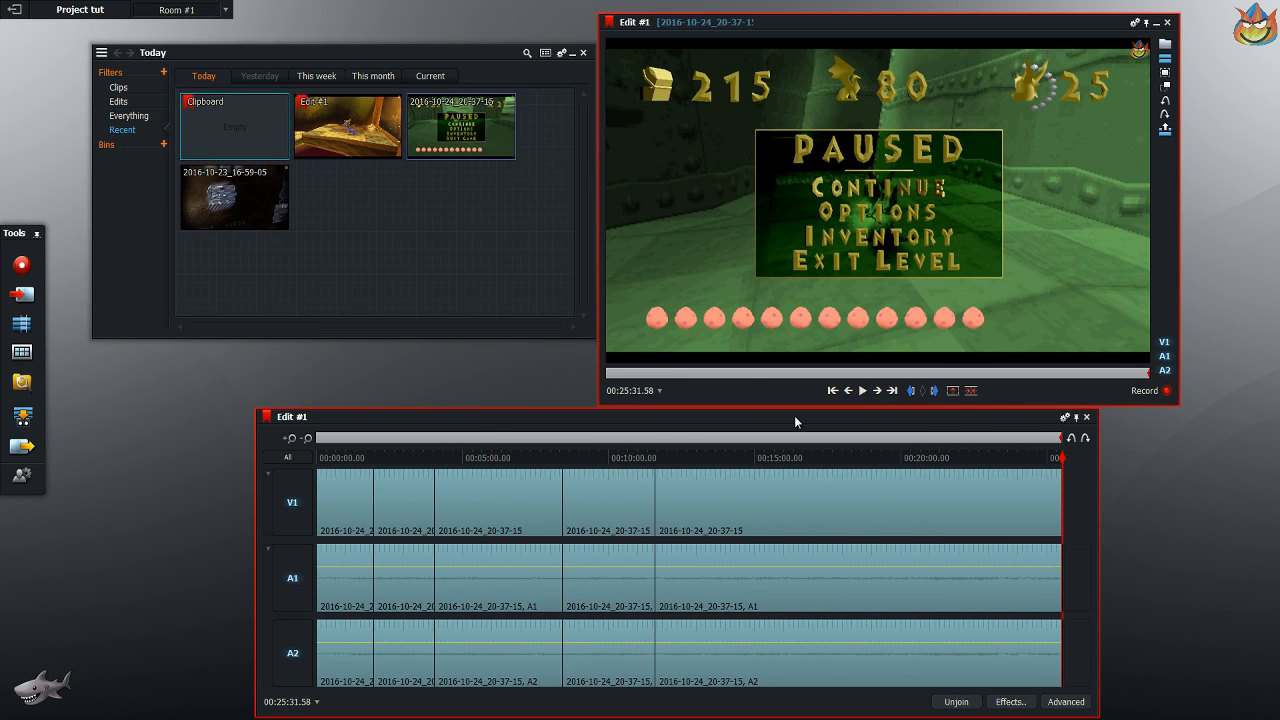
{"action": "key", "text": "ctrl+z"}
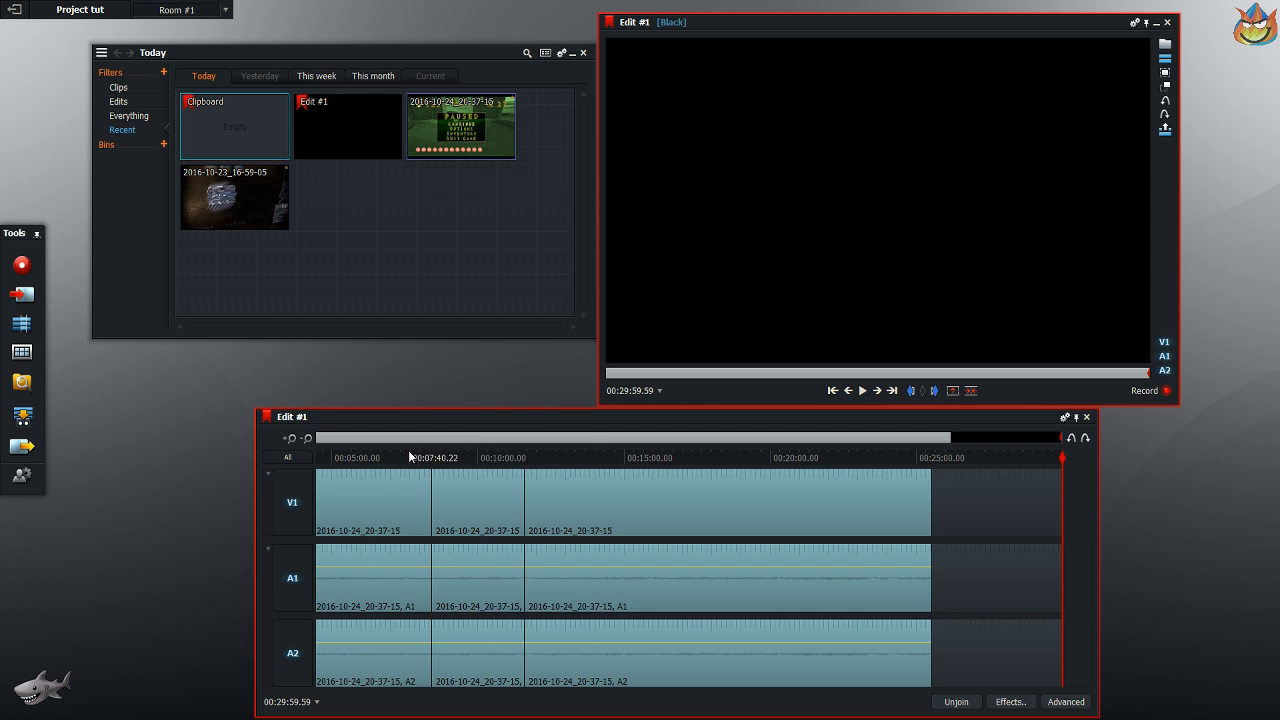
Set the out mark at the clip's end at 00:25:31.58 and return the playhead to 00:00:00.00.
{"action": "left_click", "coordinate": [552, 458]}
{"action": "left_click_drag", "start_coordinate": [552, 458], "coordinate": [286, 458]}
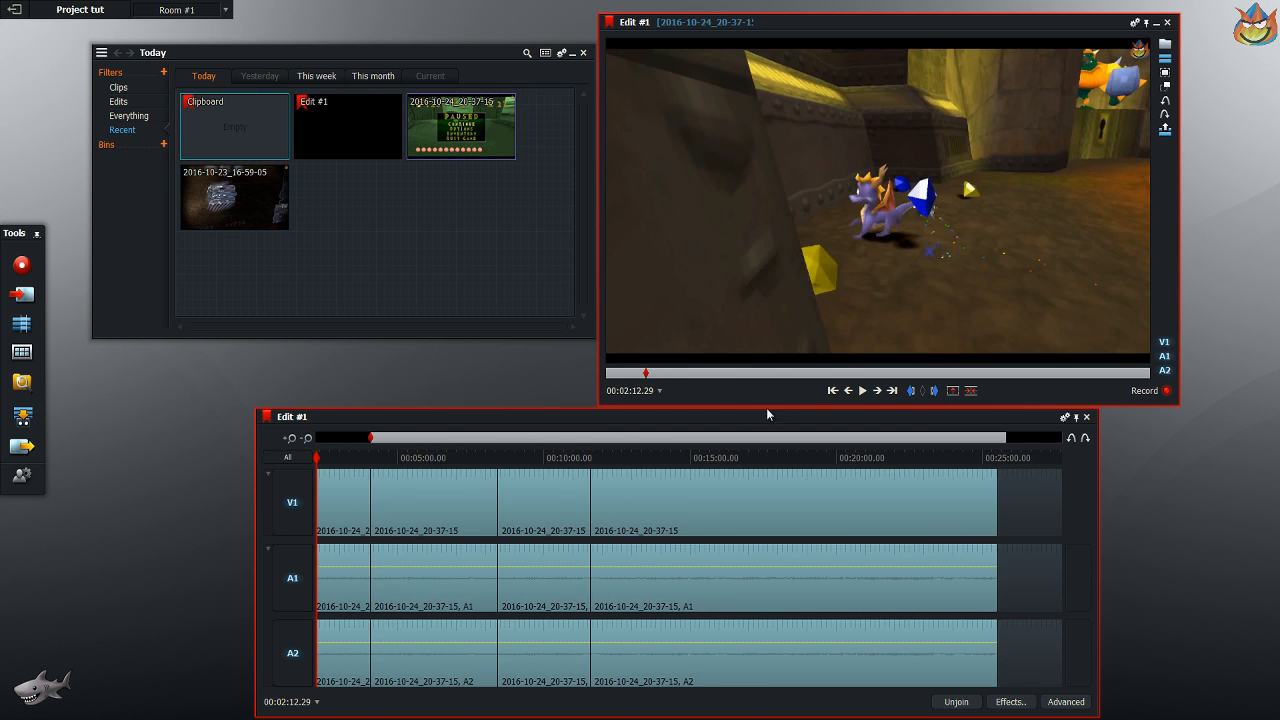
{"action": "left_click", "coordinate": [921, 451]}
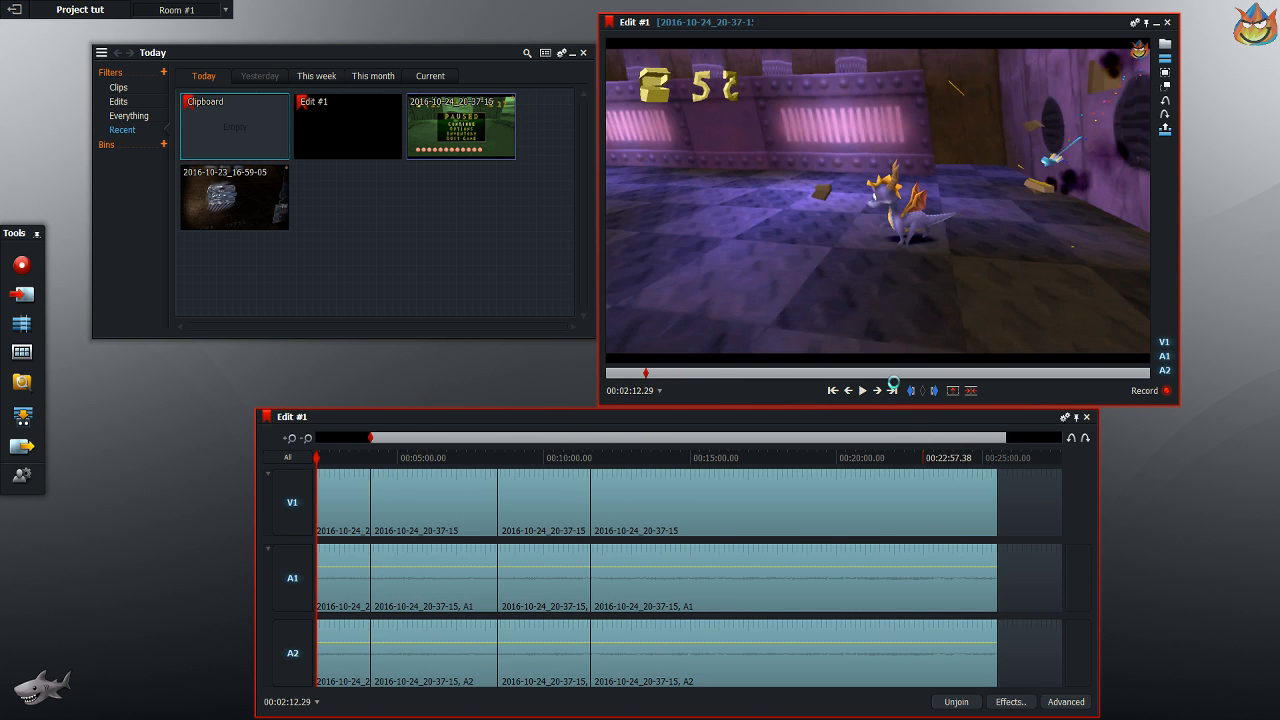
{"action": "left_click", "coordinate": [933, 391]}
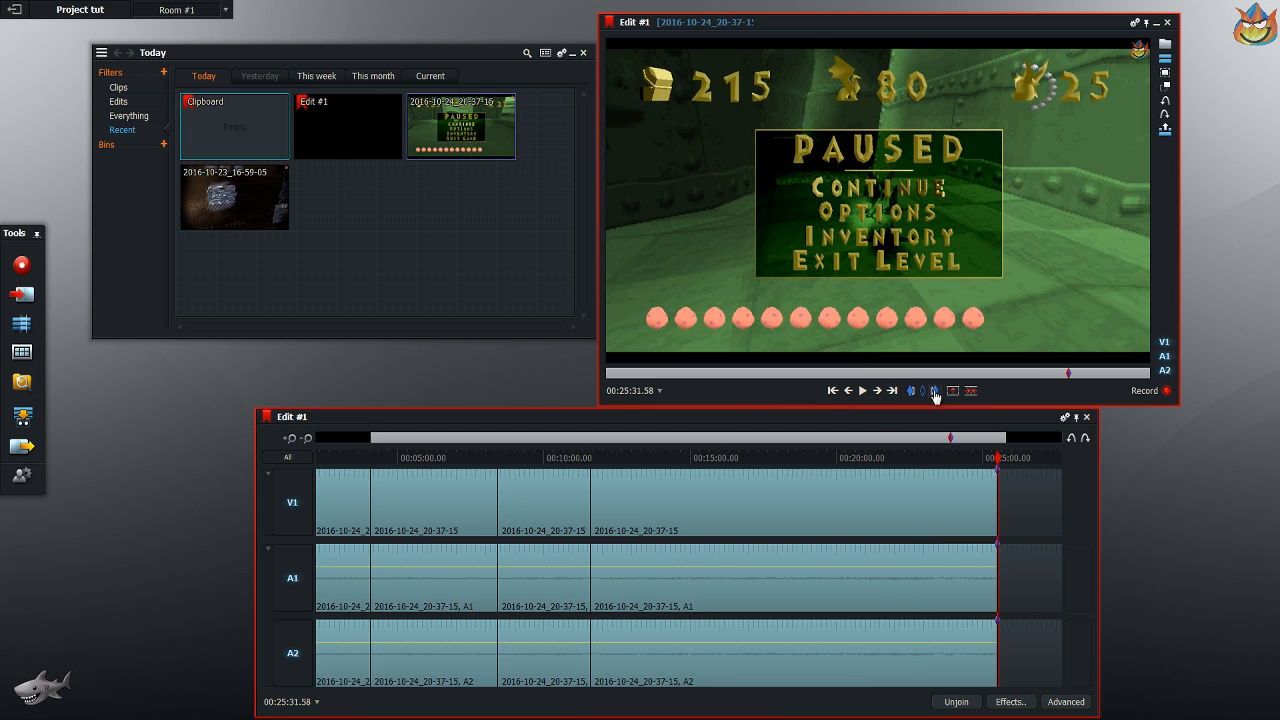
{"action": "left_click_drag", "start_coordinate": [975, 459], "coordinate": [227, 489]}
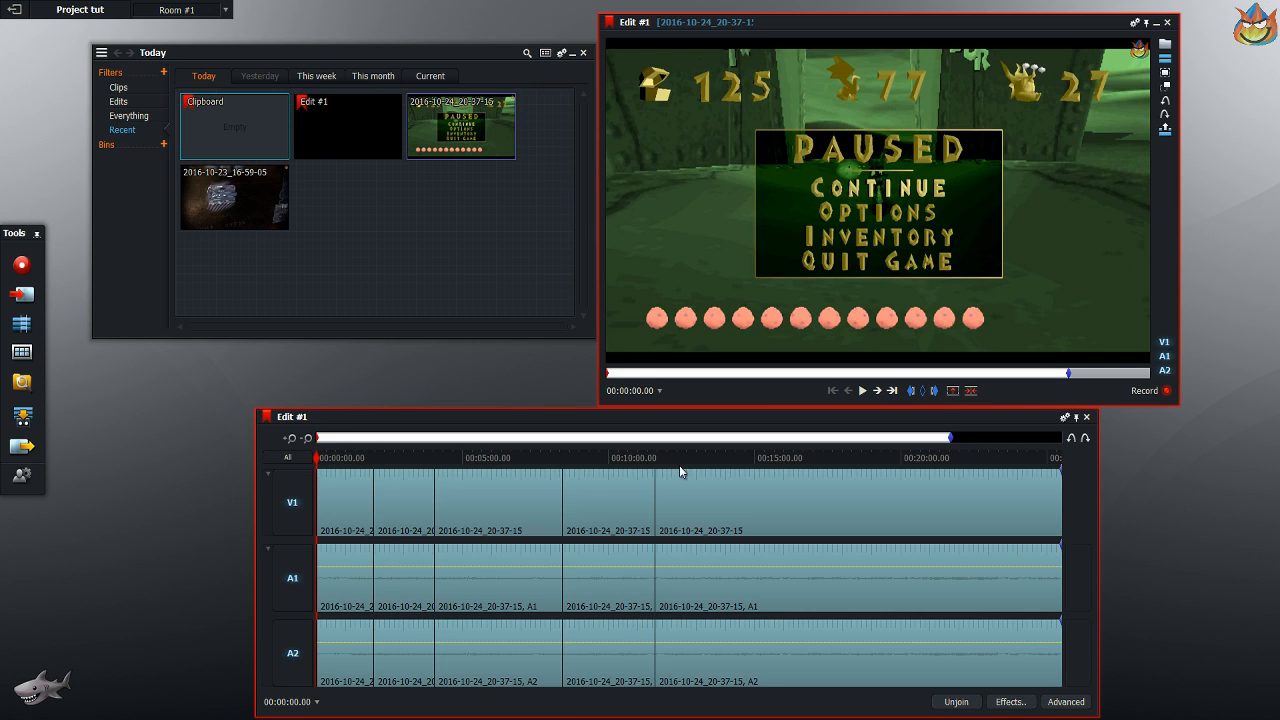
Set the in mark at 00:09:52.49 on the Edit #1 timeline.
{"action": "left_click", "coordinate": [606, 458]}
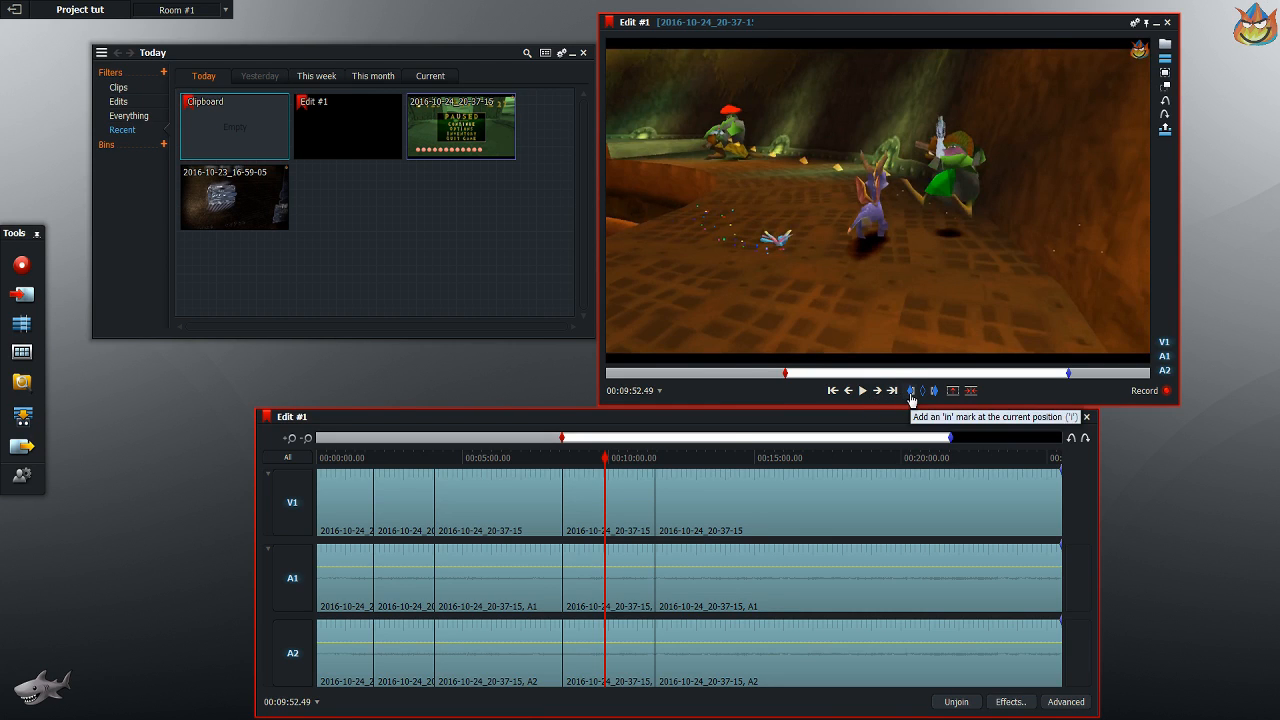
{"action": "left_click", "coordinate": [910, 392]}
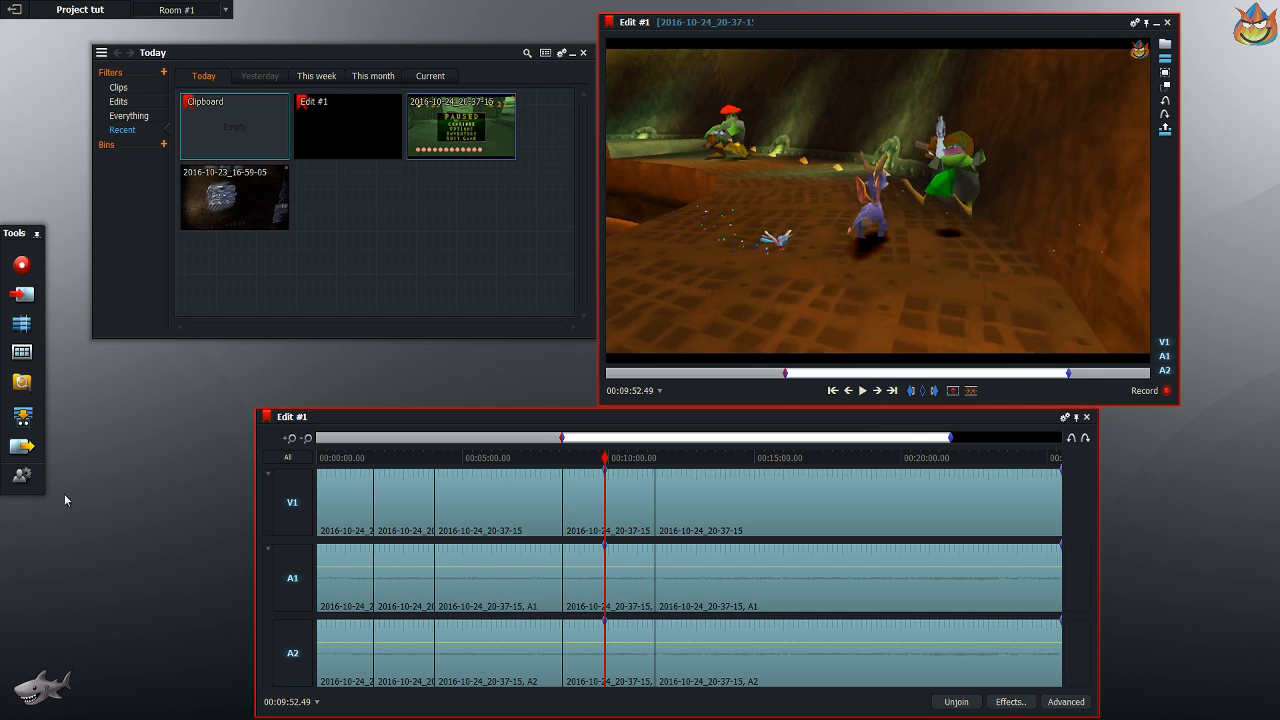
Review the YouTube (max 720p) export settings for Edit #1, toggle the use of the marked section, and close them without exporting.
{"action": "left_click", "coordinate": [20, 449]}
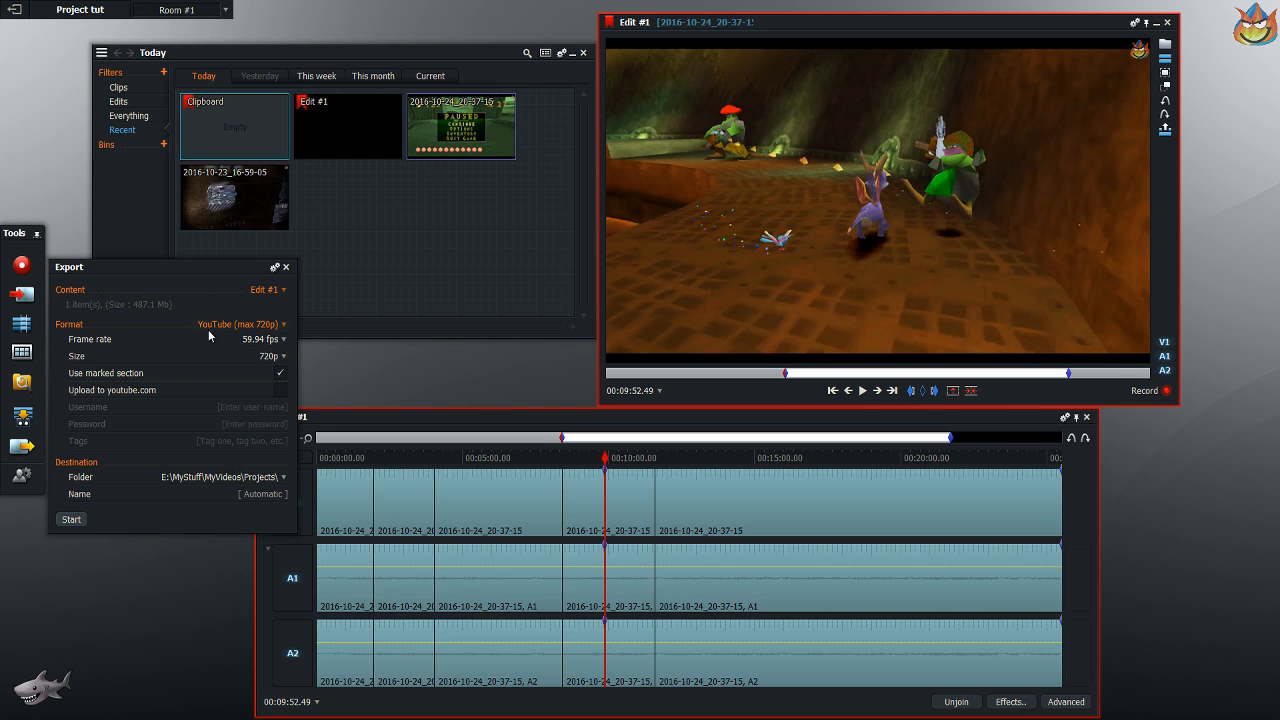
{"action": "left_click", "coordinate": [270, 373]}
{"action": "left_click", "coordinate": [282, 377]}
{"action": "left_click", "coordinate": [285, 268]}
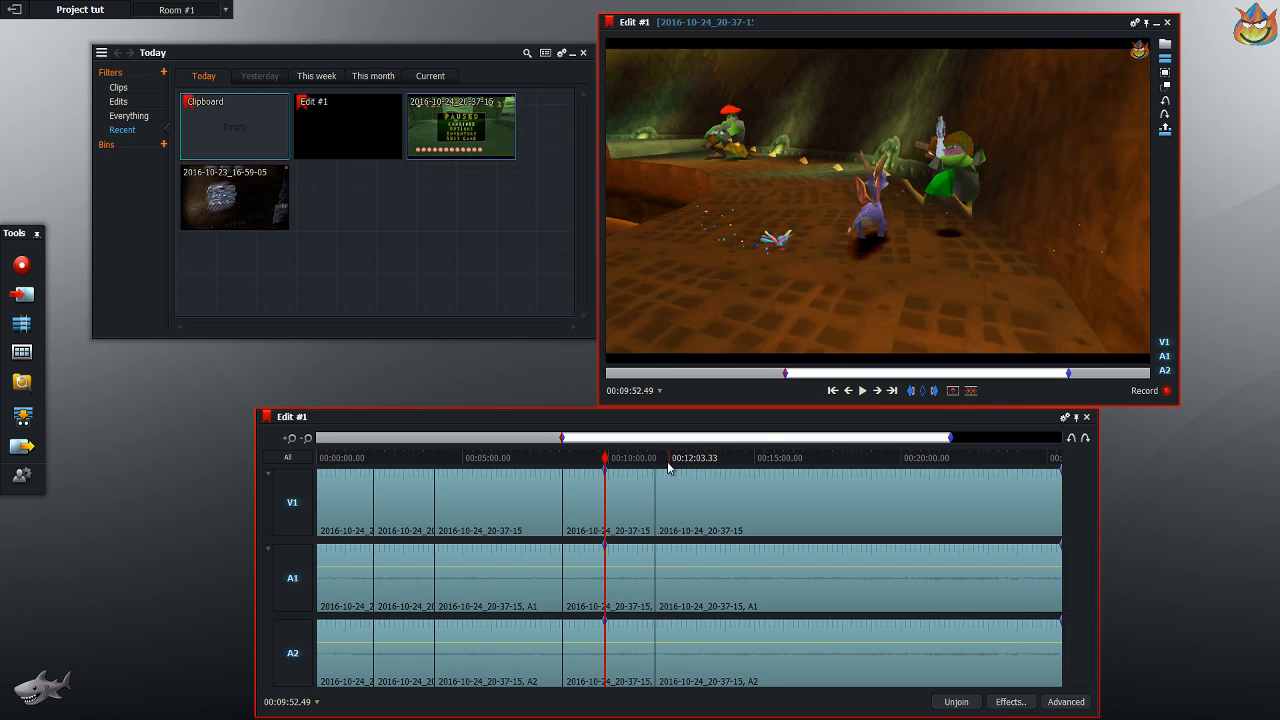
Delete the marked section from 00:09:52.49 to the sequence end, move the playhead to 00:09:56.59, and restore the deleted section.
{"action": "left_click", "coordinate": [976, 394]}
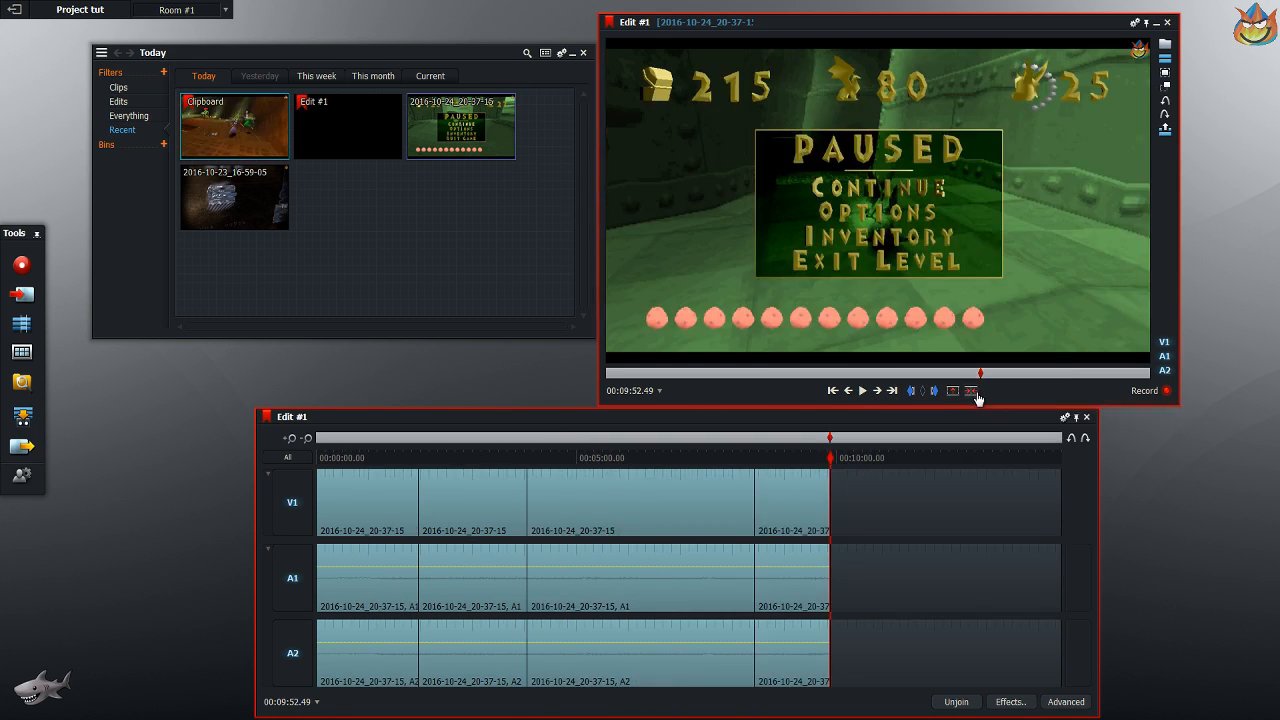
{"action": "mouse_move", "coordinate": [832, 460]}
{"action": "left_mouse_down"}
{"action": "mouse_move", "coordinate": [705, 462]}
{"action": "mouse_move", "coordinate": [835, 462]}
{"action": "left_mouse_up"}
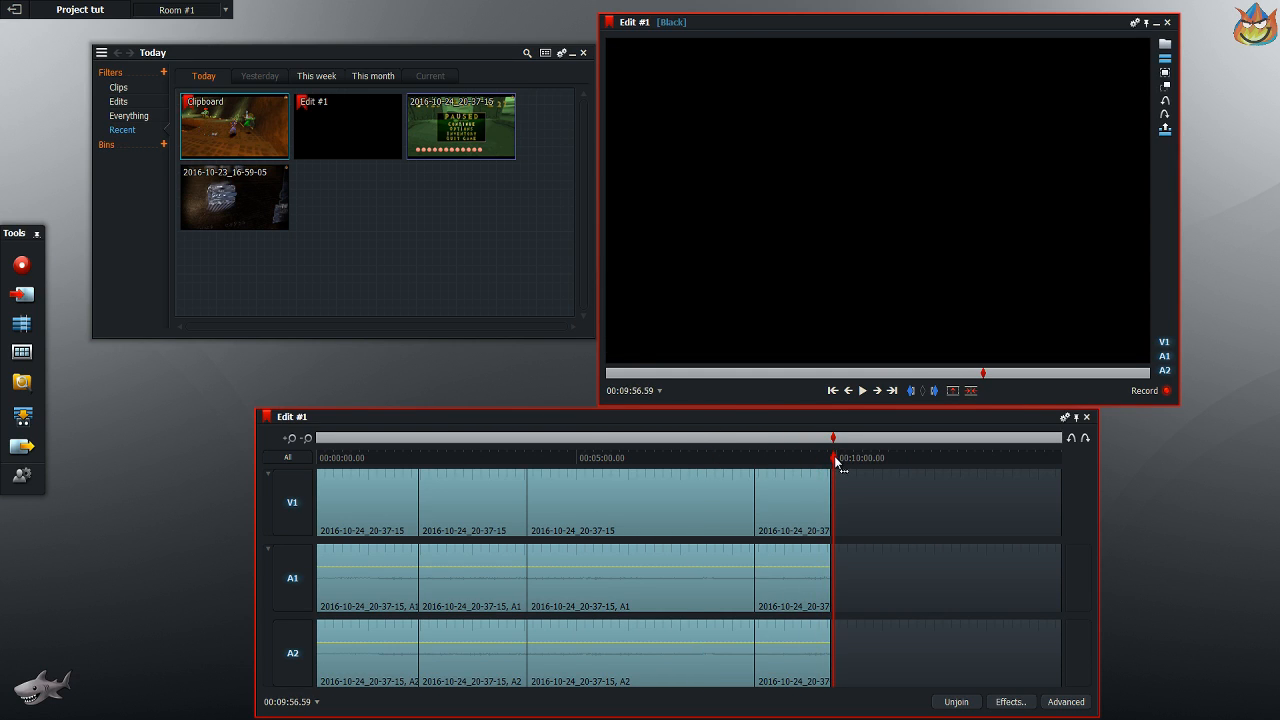
{"action": "key", "text": "ctrl+v"}
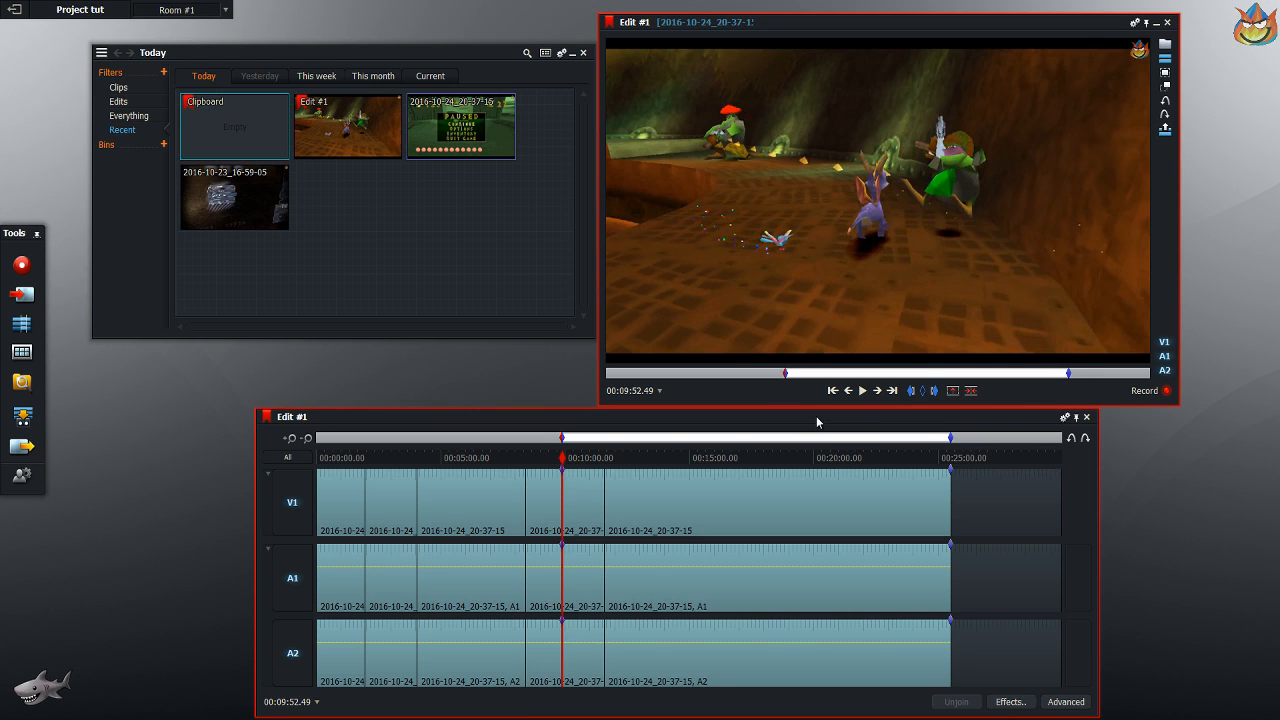
Clear all marks from the Edit #1 sequence.
{"action": "left_click", "coordinate": [922, 390]}
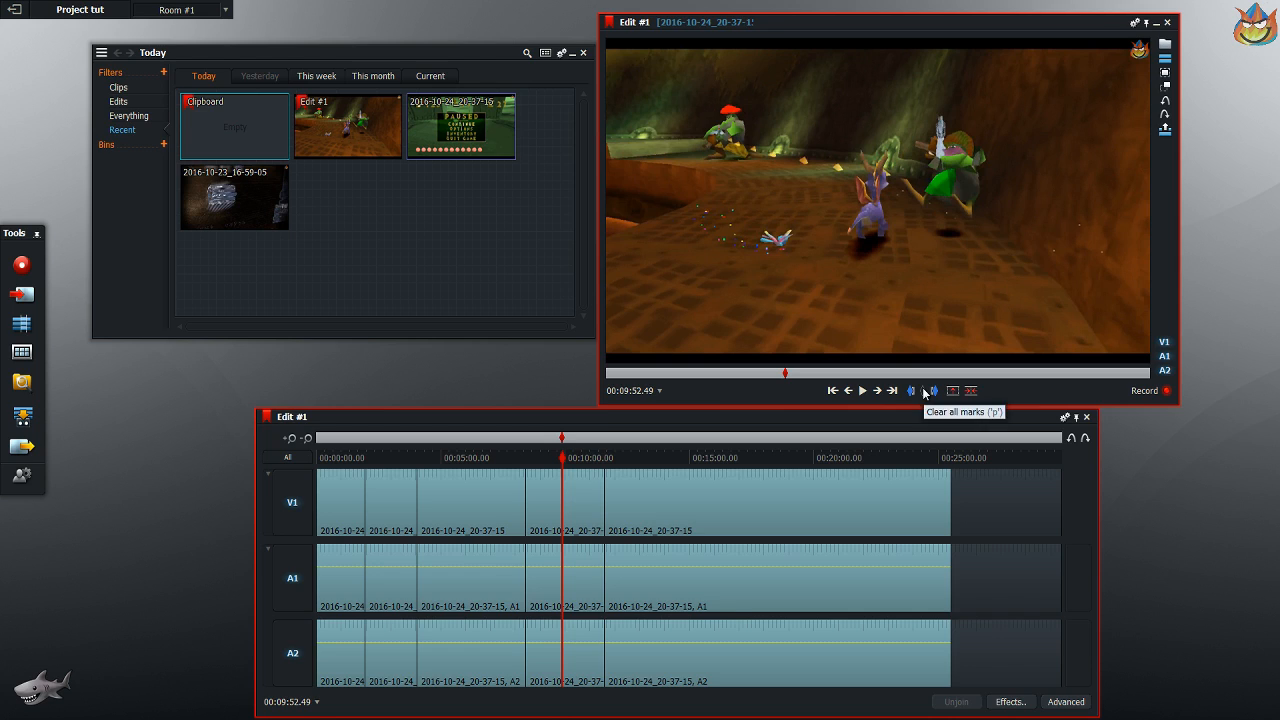